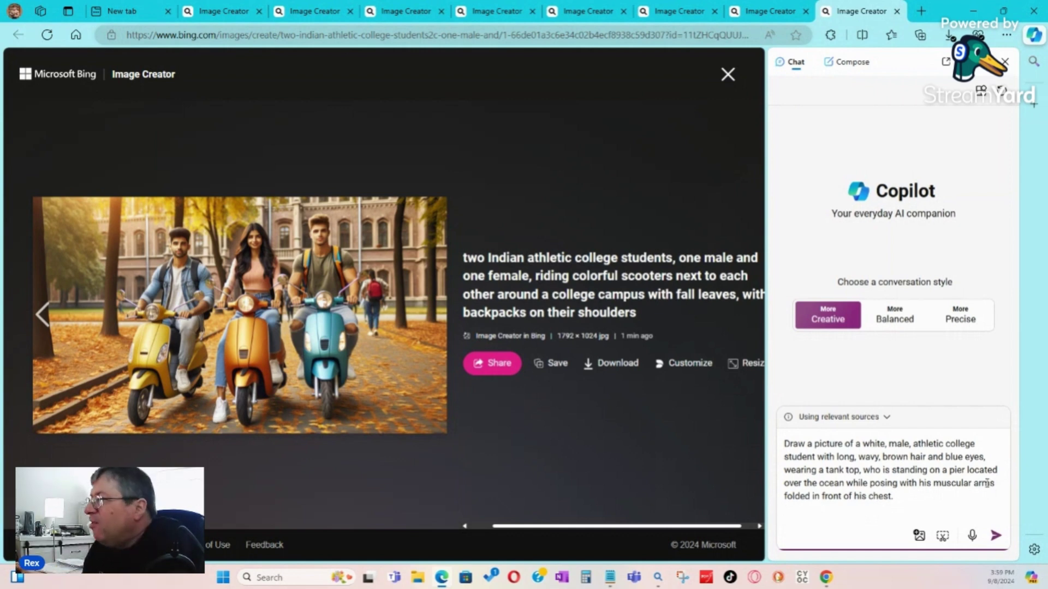
Submit the prepared prompt for the athletic student on the pier and download both generated images
click(996, 536)
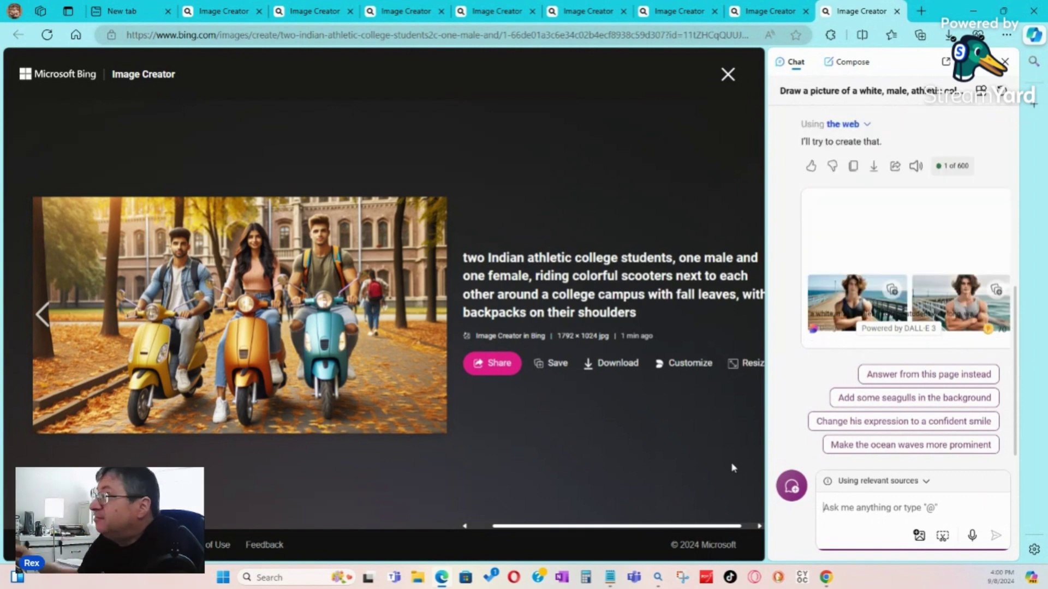
click(838, 295)
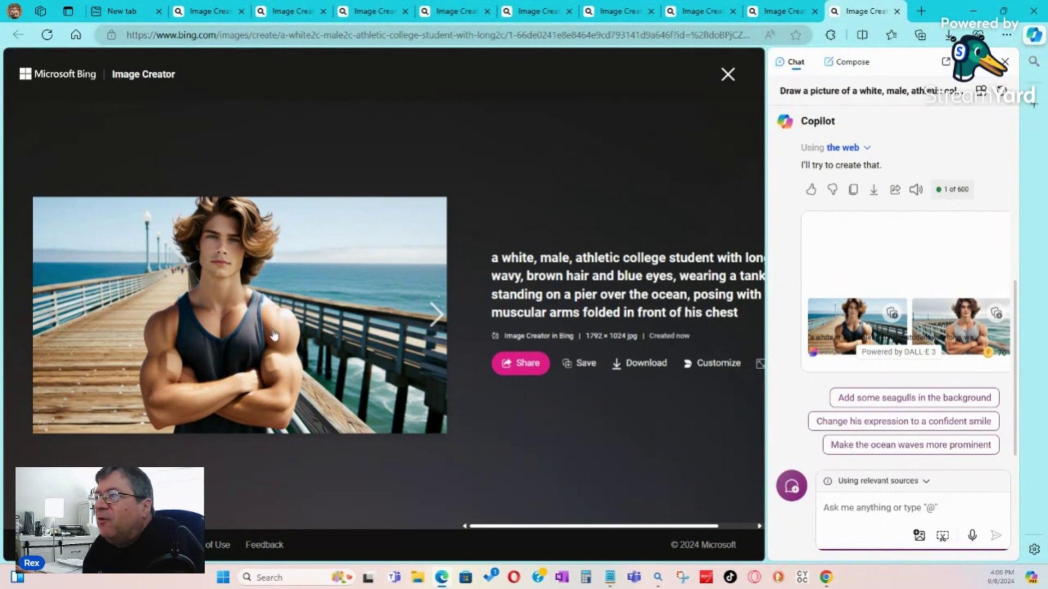
drag(494, 529, 519, 529)
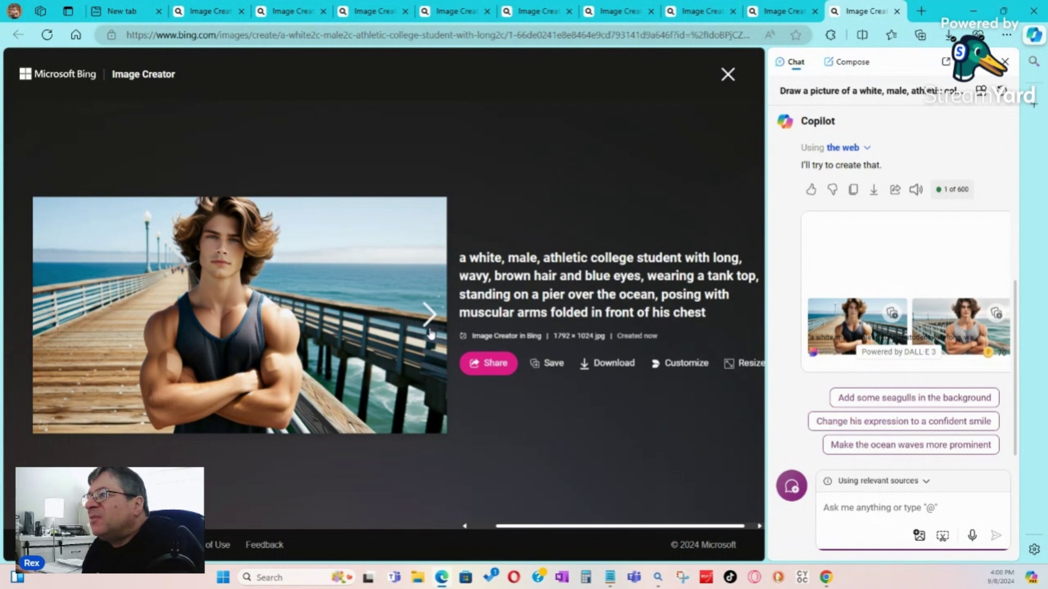
click(610, 364)
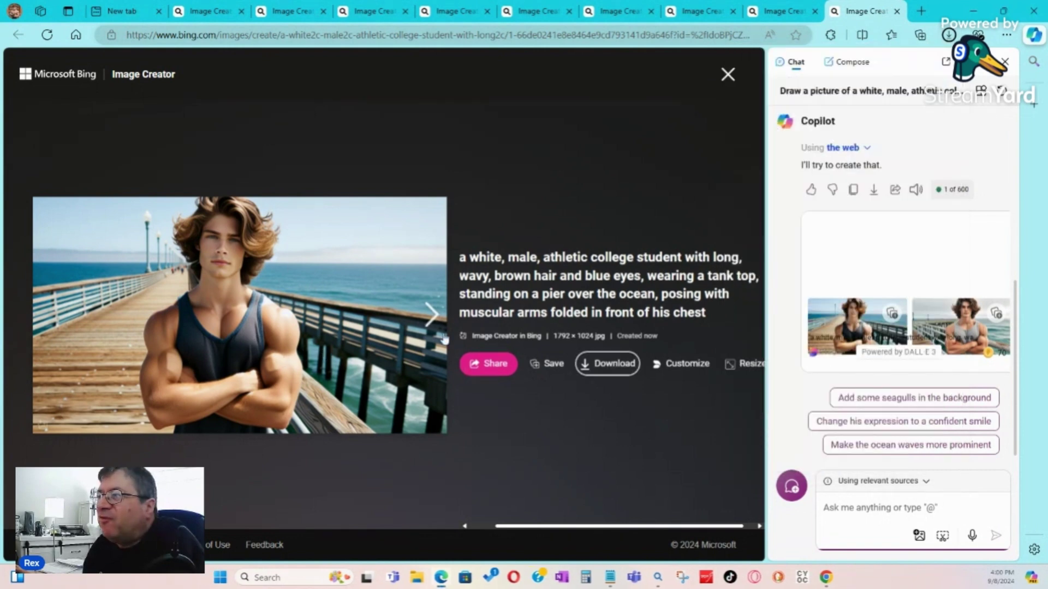
click(429, 315)
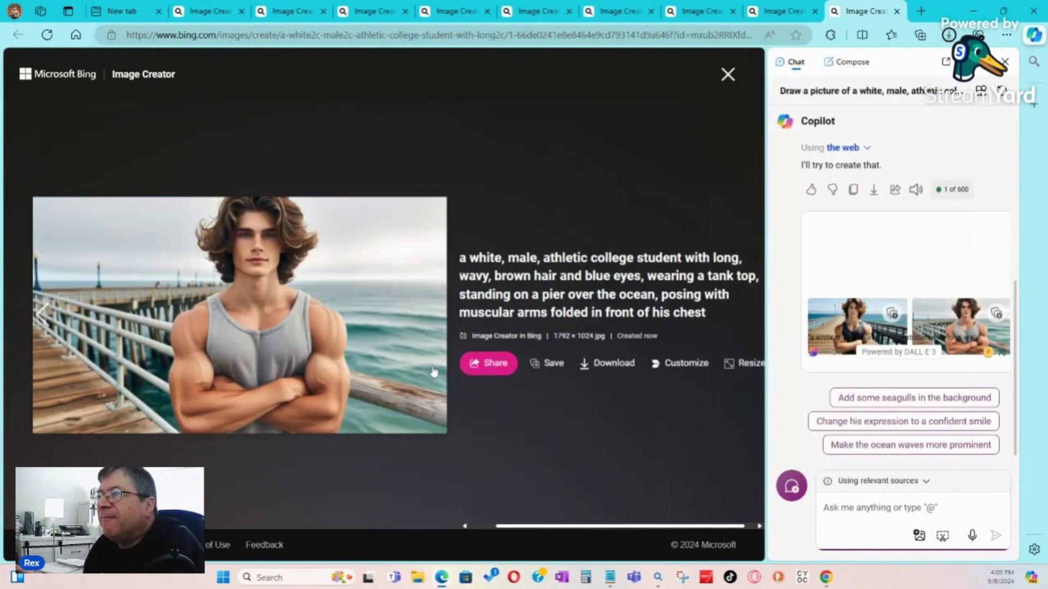
click(618, 366)
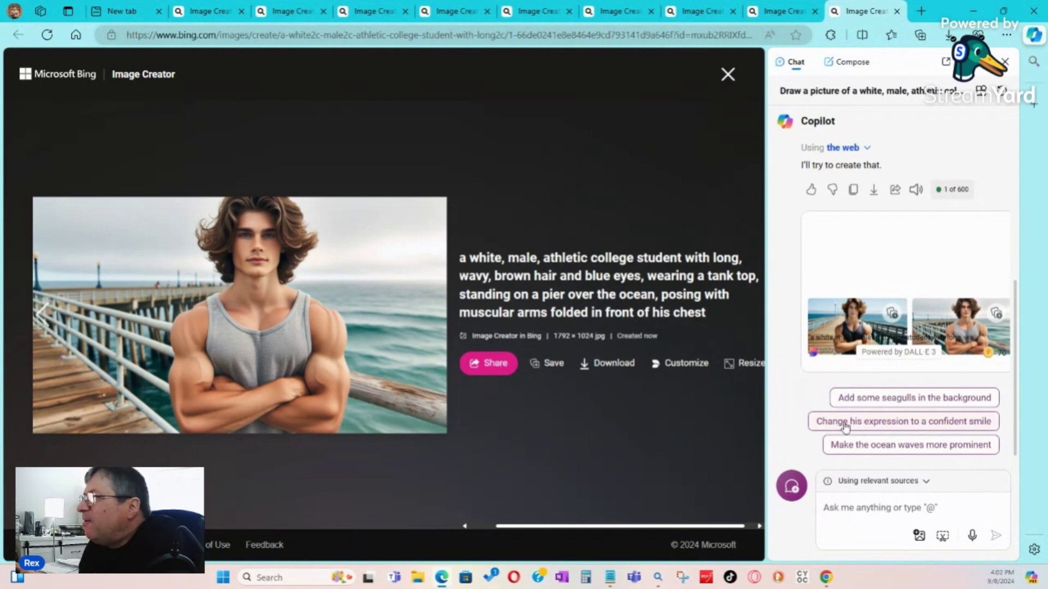
Apply the suggestion to change his expression to a confident smile and download the first resulting image
click(880, 423)
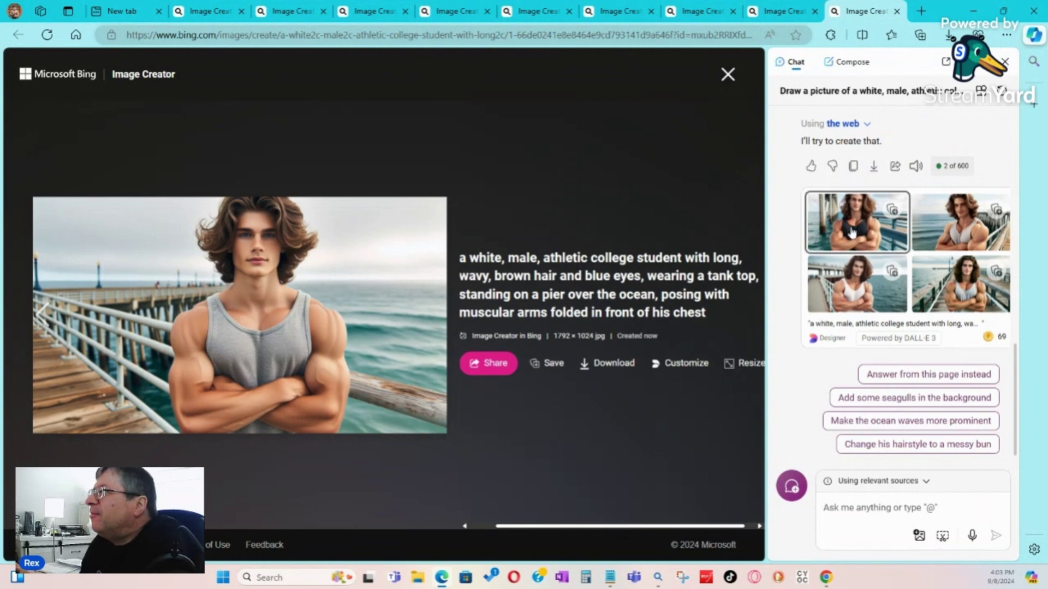
click(852, 231)
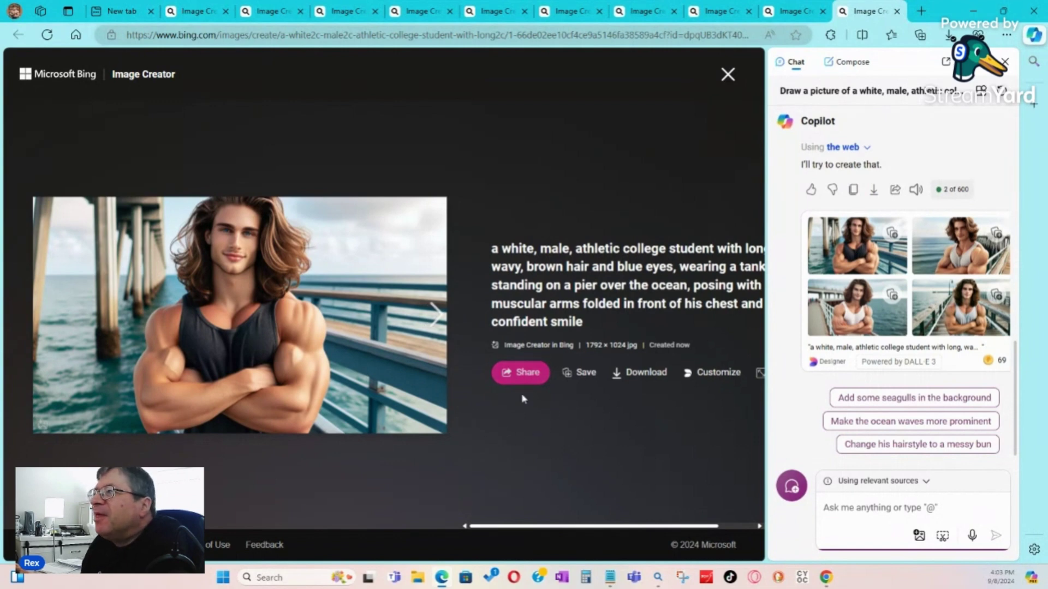
drag(523, 529, 549, 528)
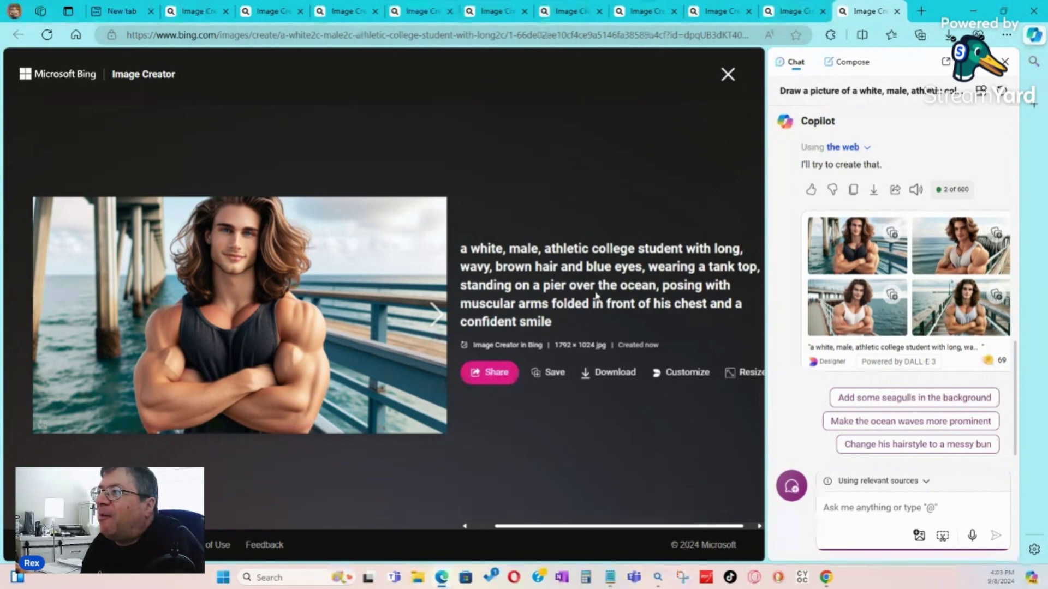
click(616, 375)
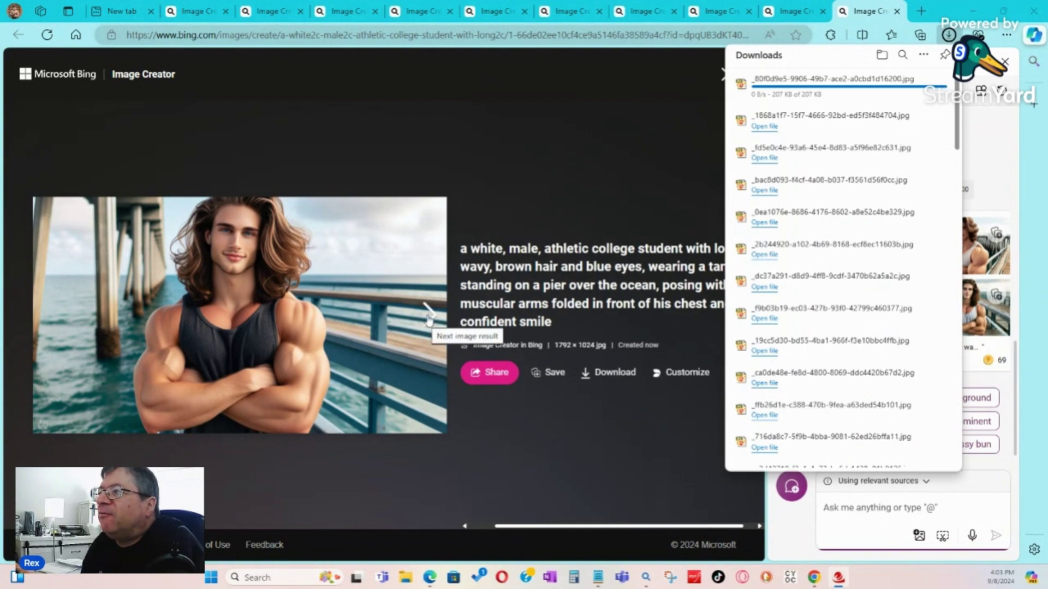
Download the second, third and fourth images of the confident-smile set
click(428, 319)
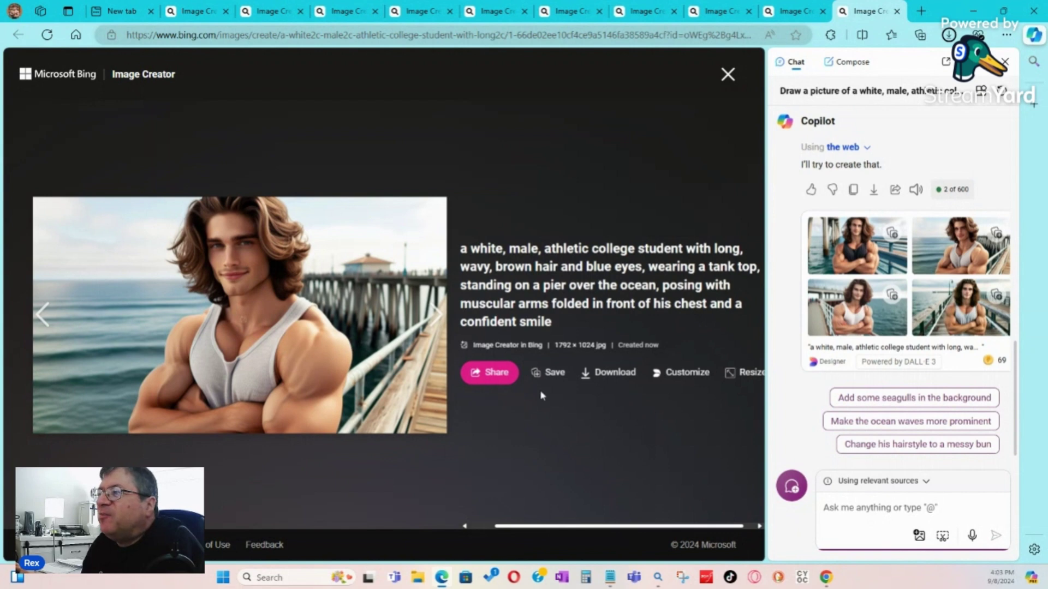
click(620, 374)
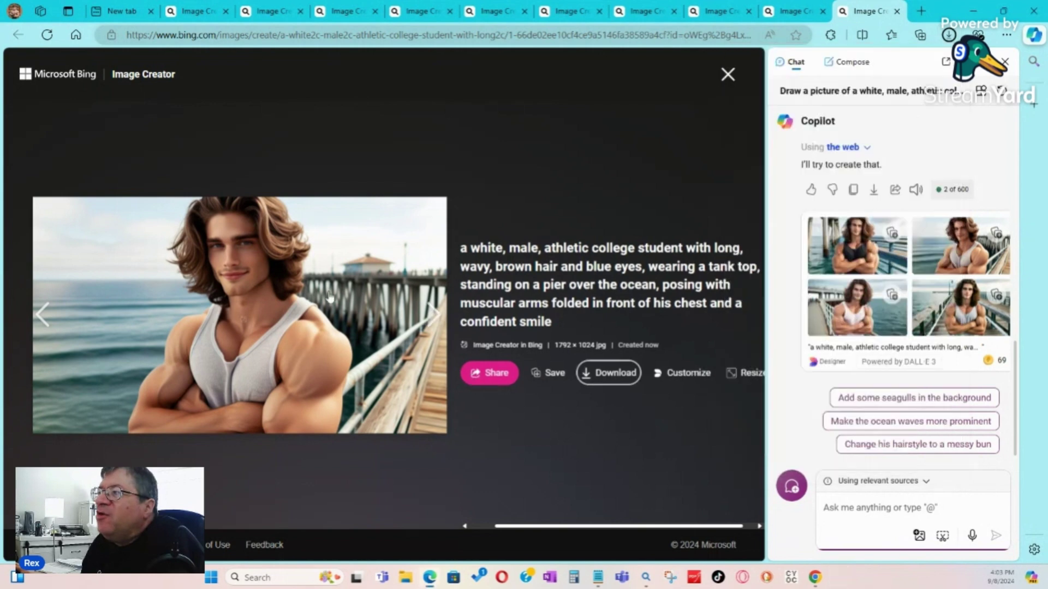
click(434, 326)
click(610, 375)
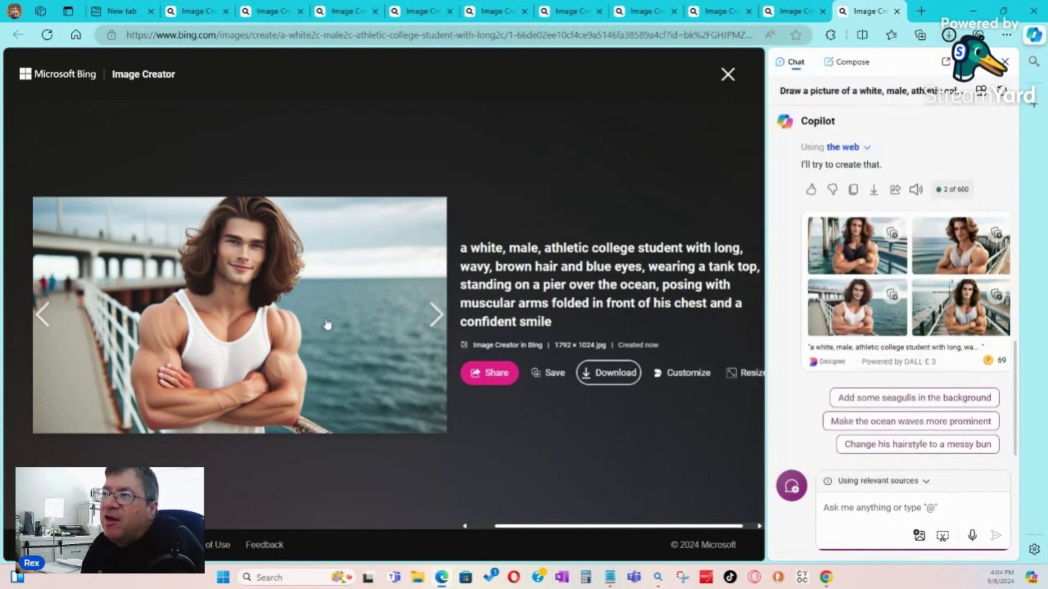
click(435, 315)
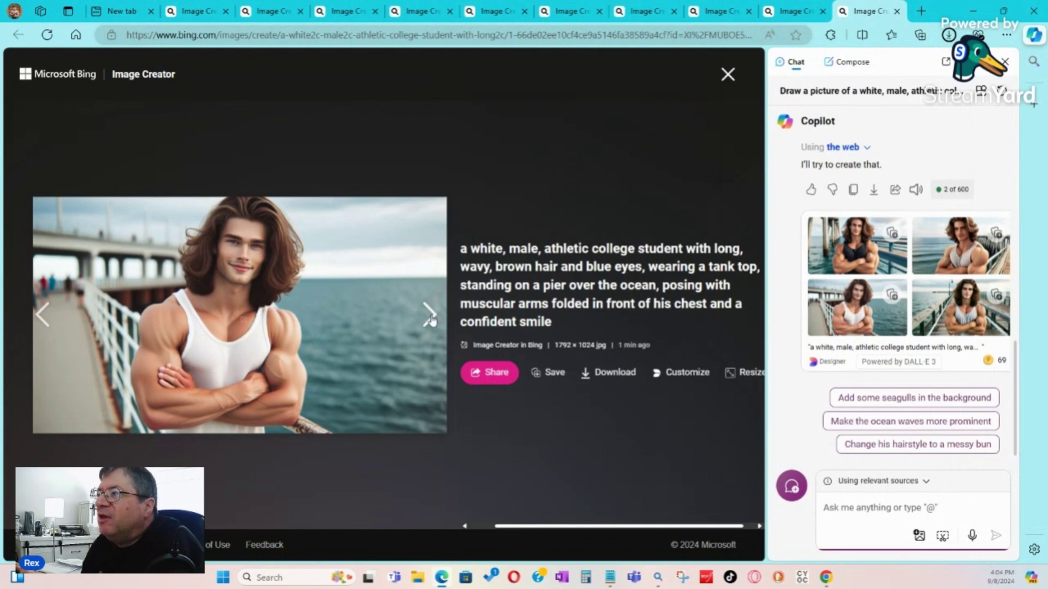
click(615, 373)
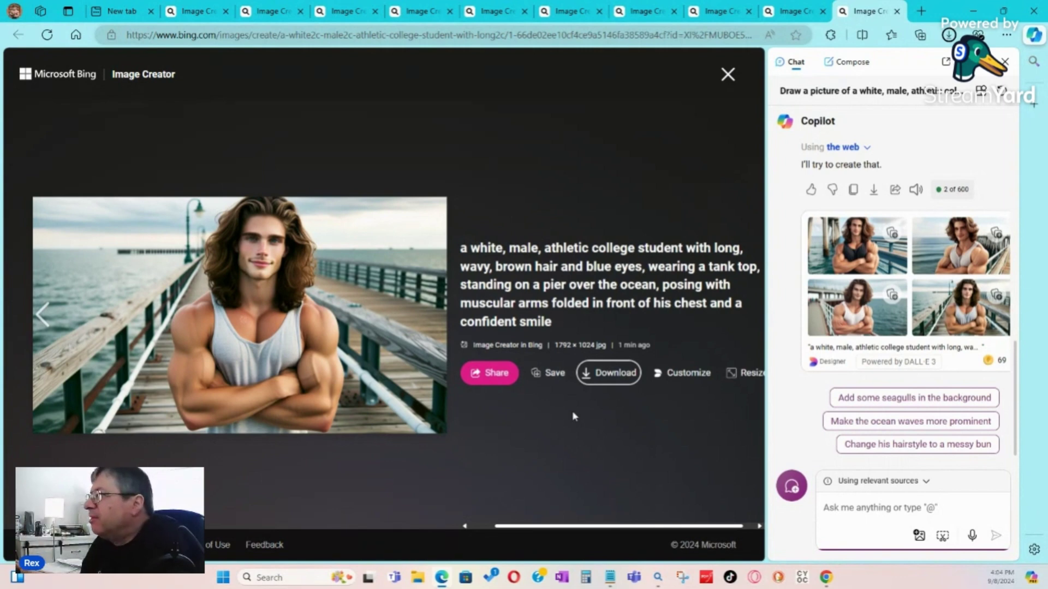
Ask Copilot "Can you make his hair shorter?" to generate a new set of images
click(799, 416)
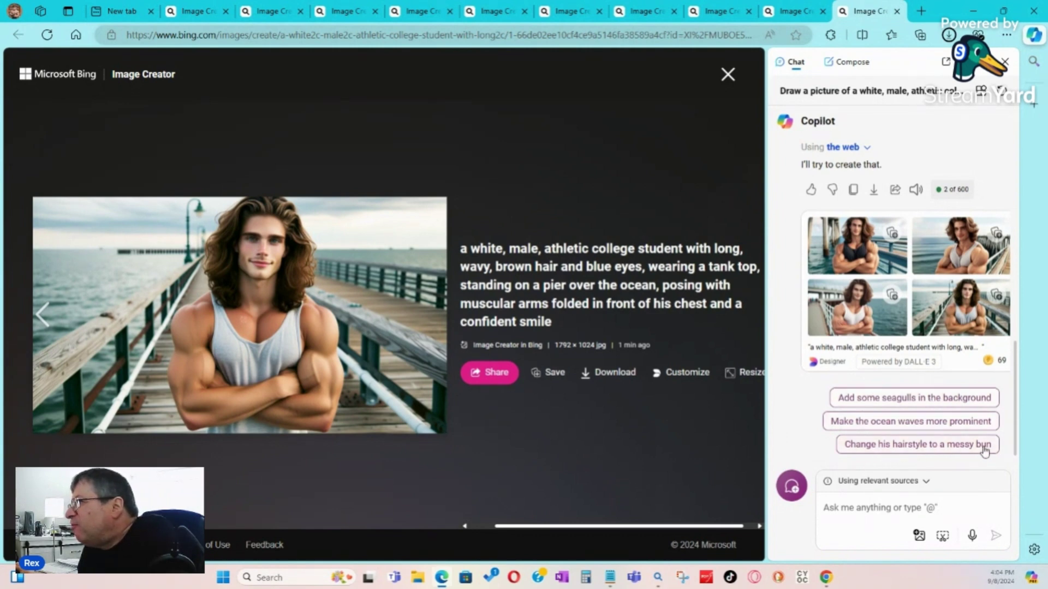
click(869, 512)
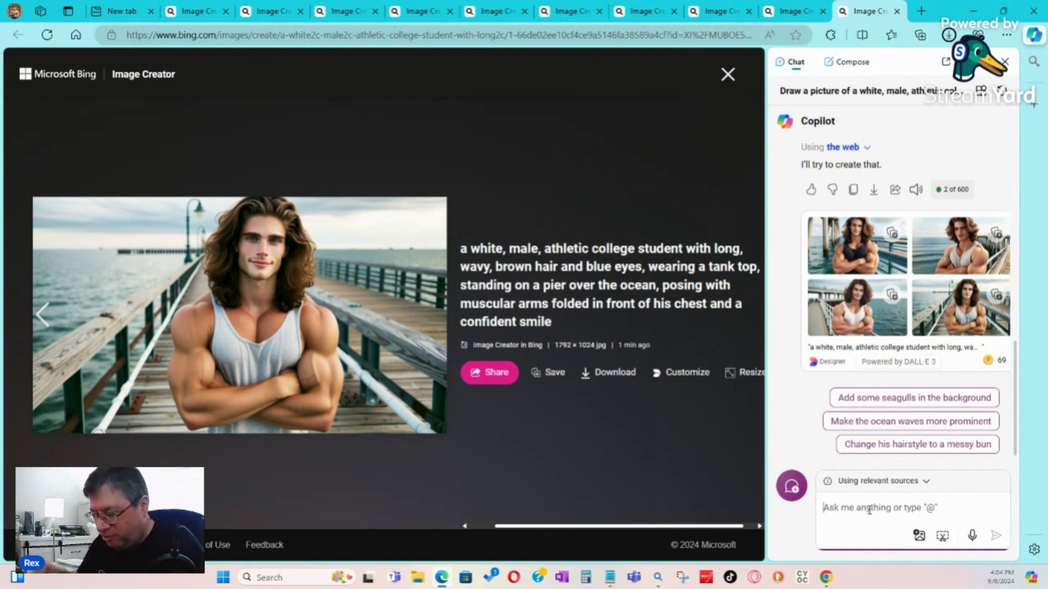
text(Can you make his )
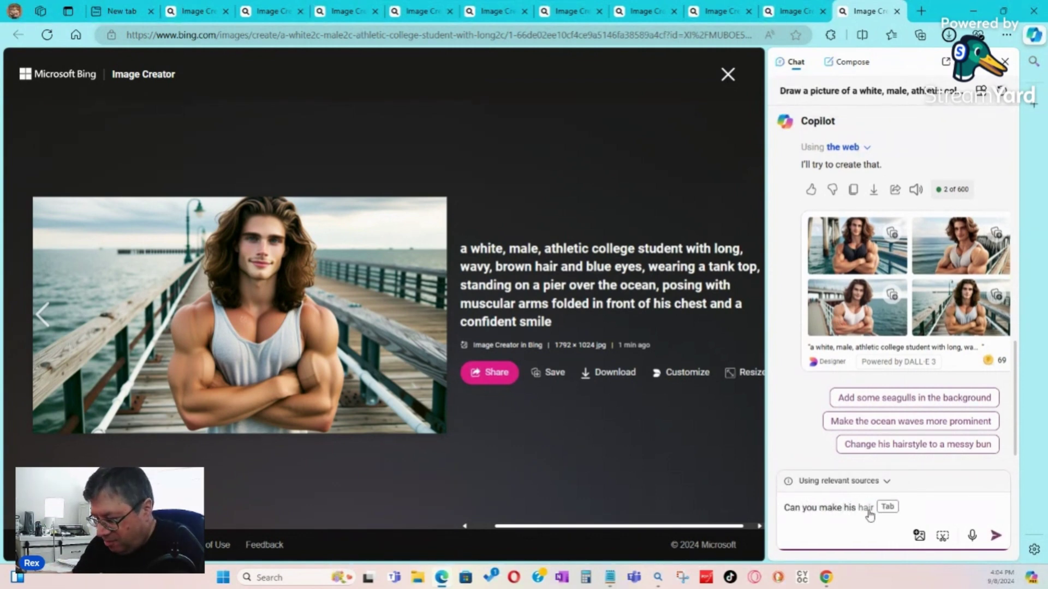
text(hair shorter?)
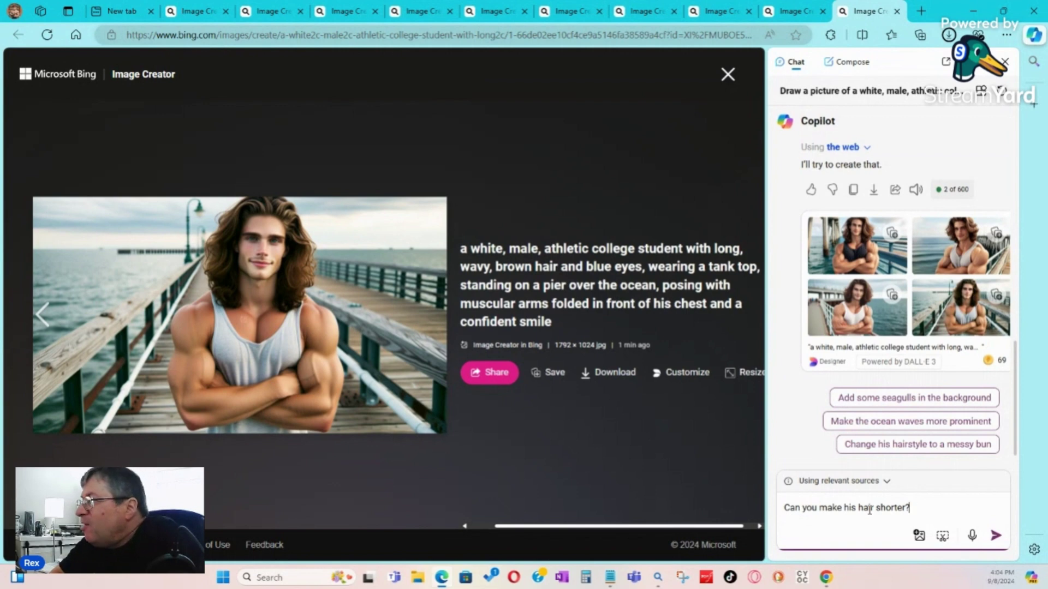
key(Return)
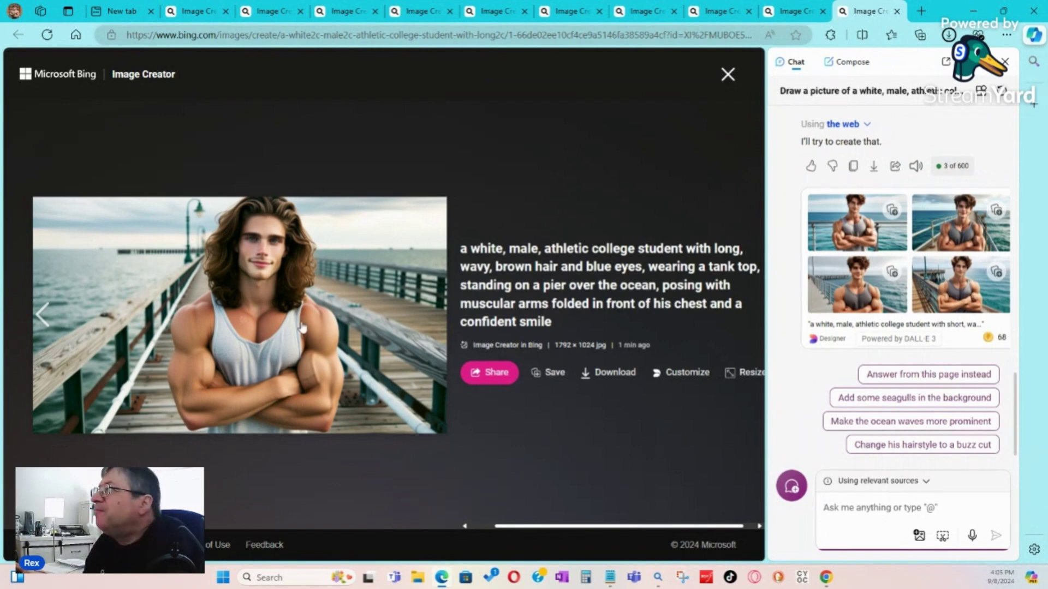
Open the short-haired image set and download all four images one after another
click(852, 226)
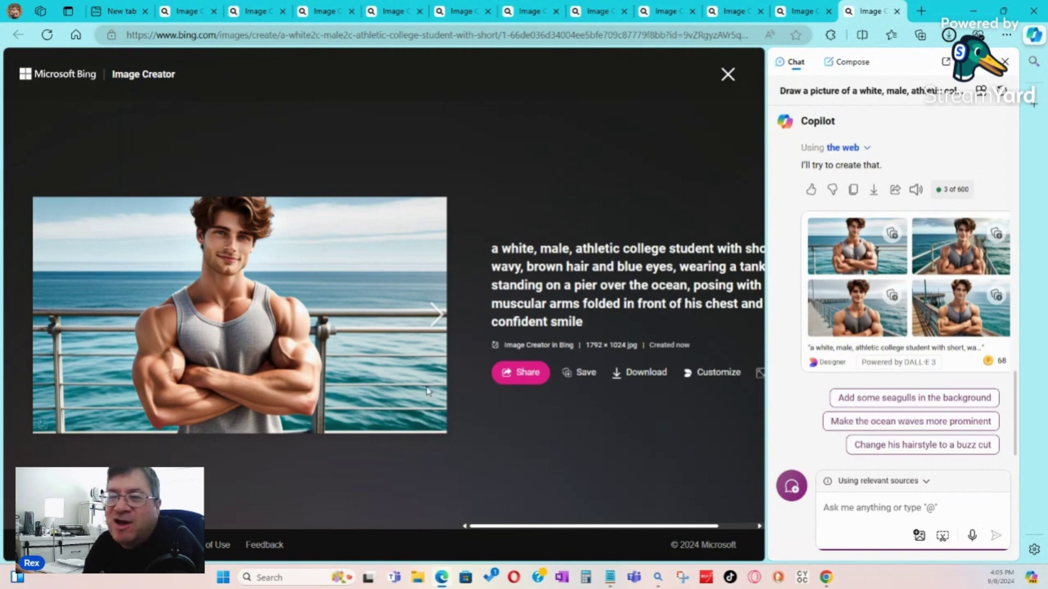
click(636, 374)
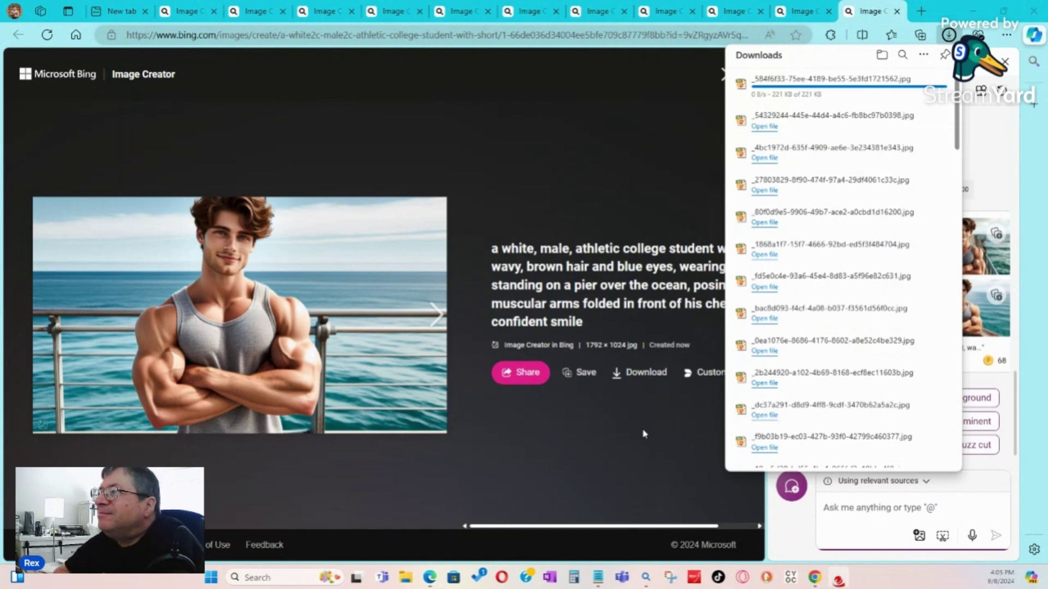
click(435, 315)
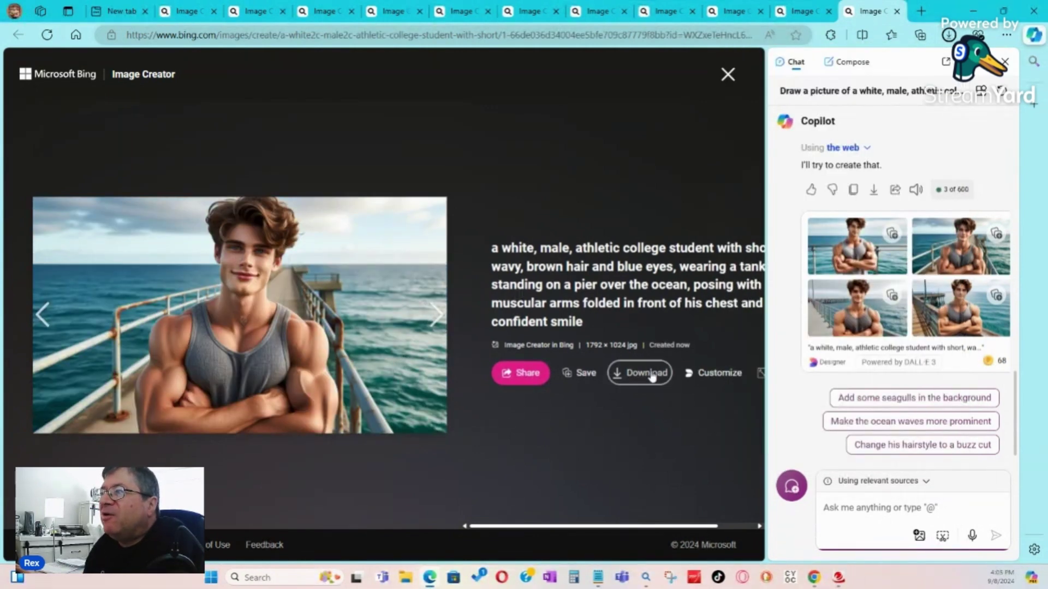
click(652, 377)
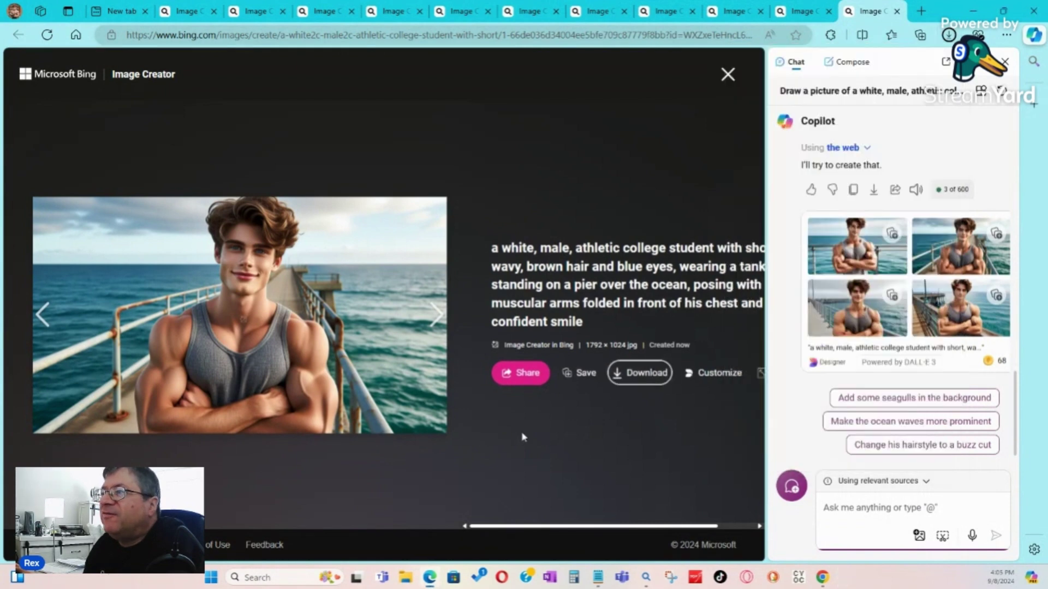
click(427, 316)
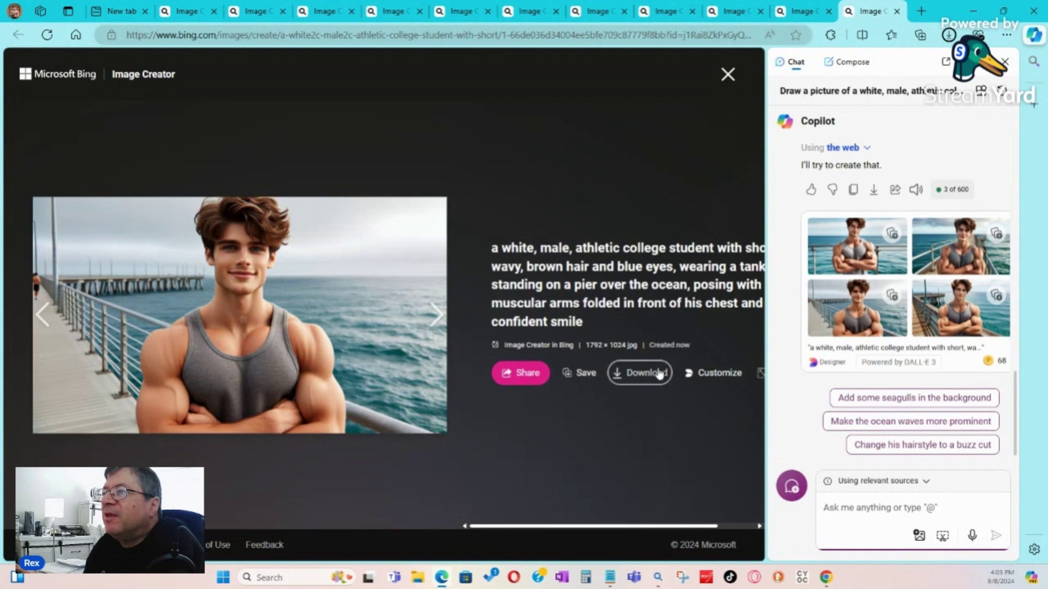
click(659, 374)
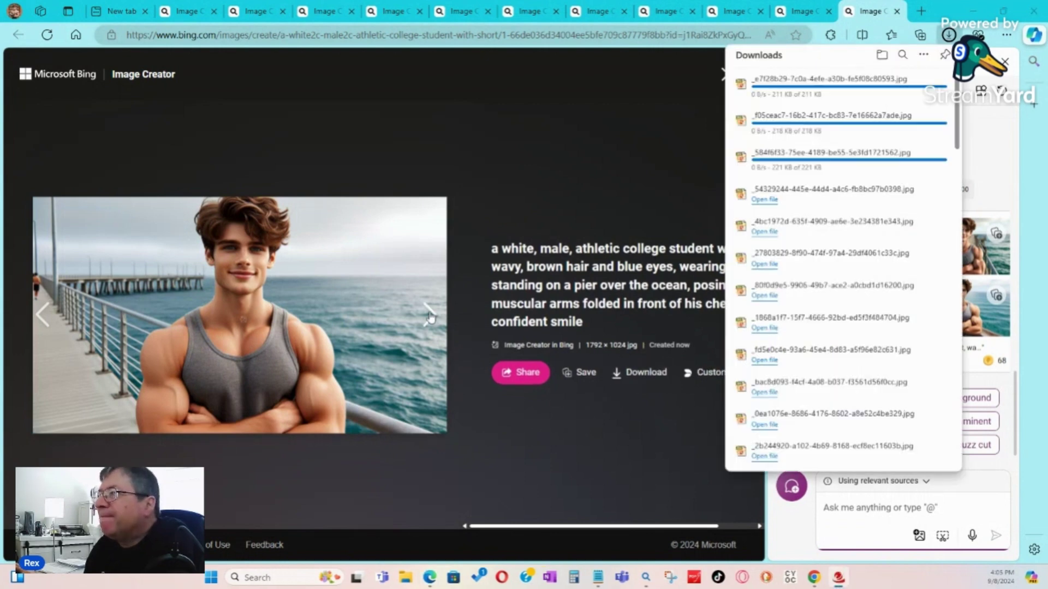
click(435, 315)
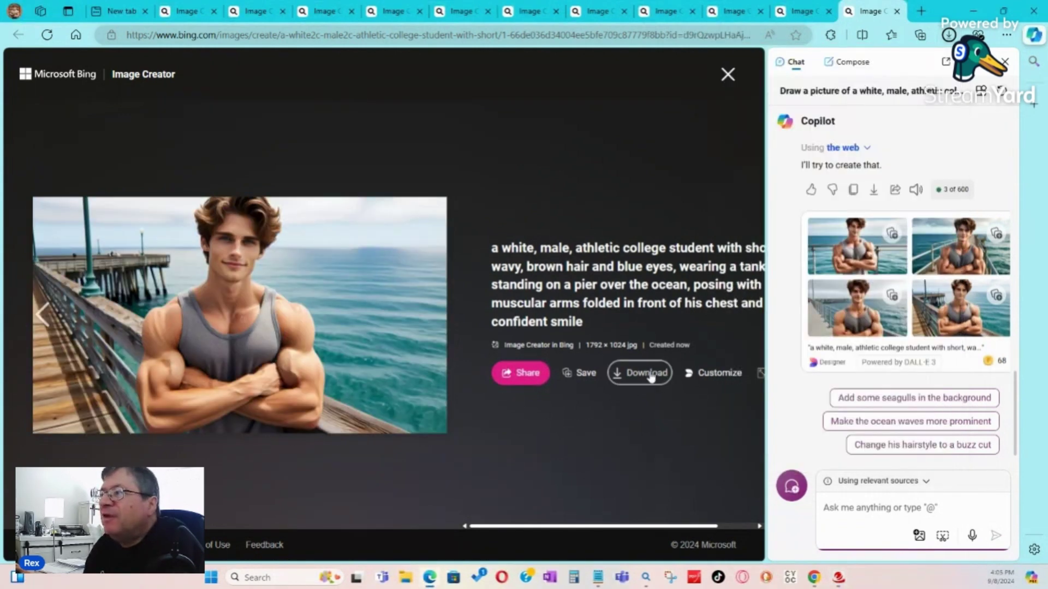
click(650, 374)
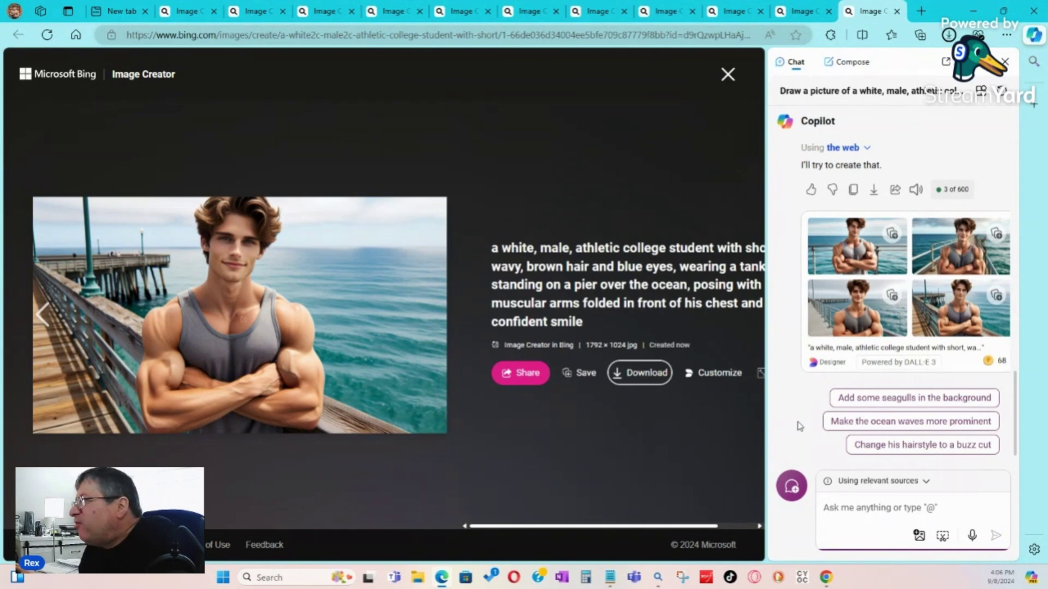
Apply the suggestion to add some seagulls in the background and download the first resulting image
click(908, 401)
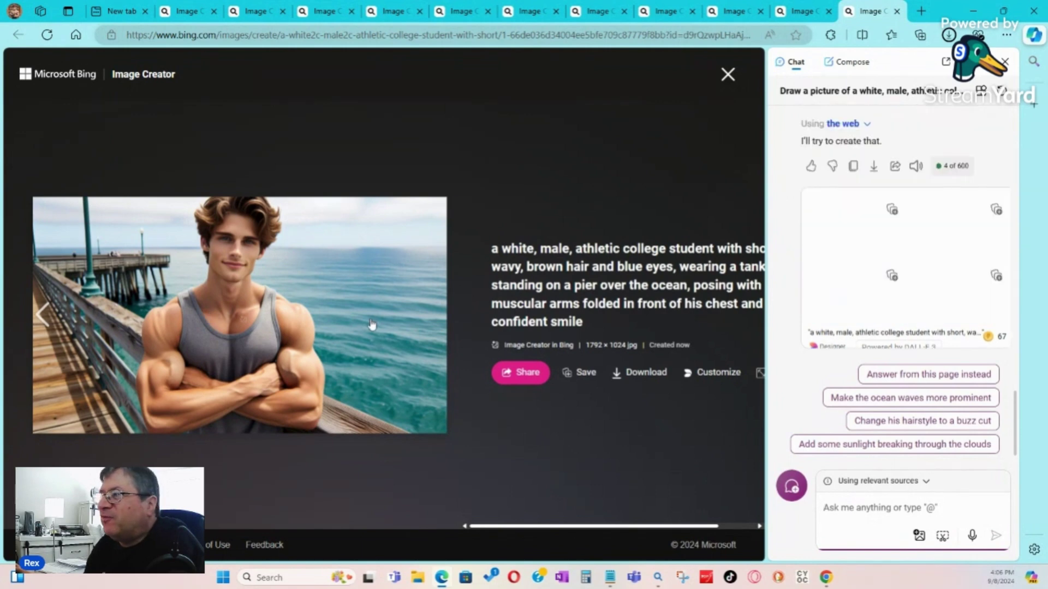
click(843, 236)
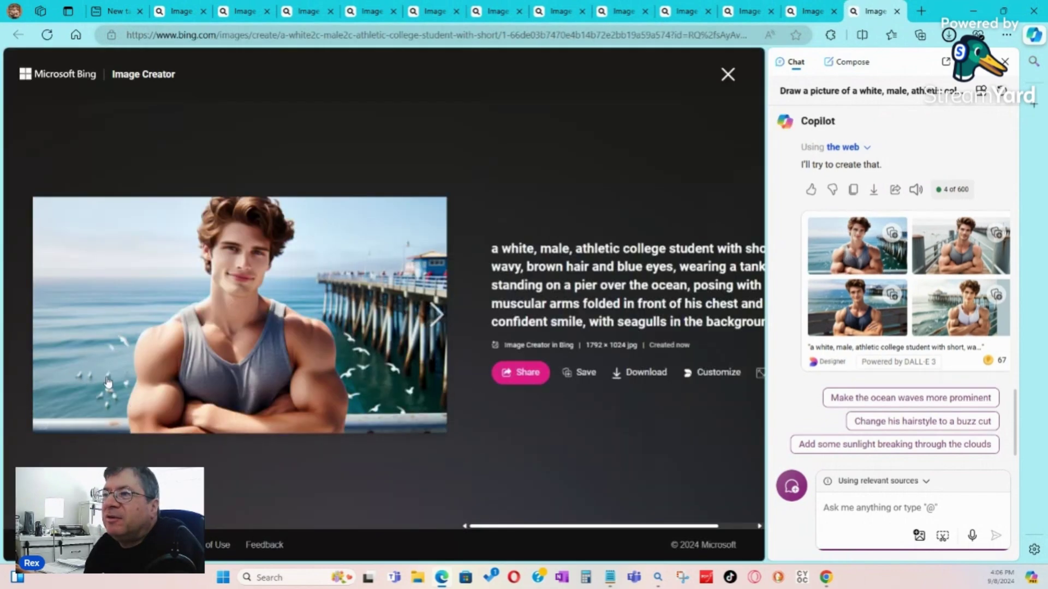
click(649, 377)
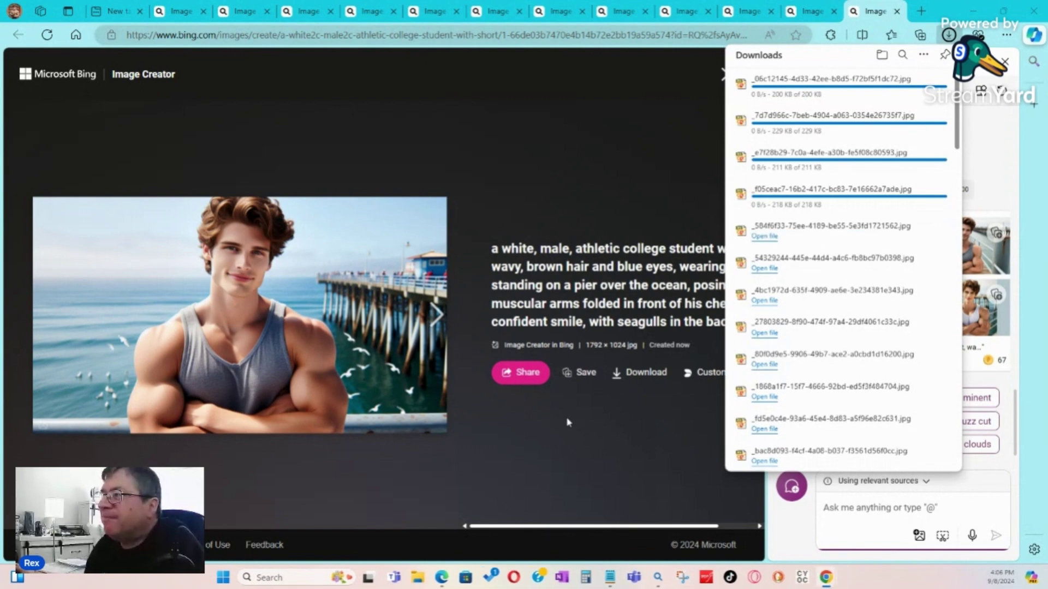
mouse_move(536, 528)
mouse_down()
mouse_move(567, 528)
mouse_move(556, 530)
mouse_up()
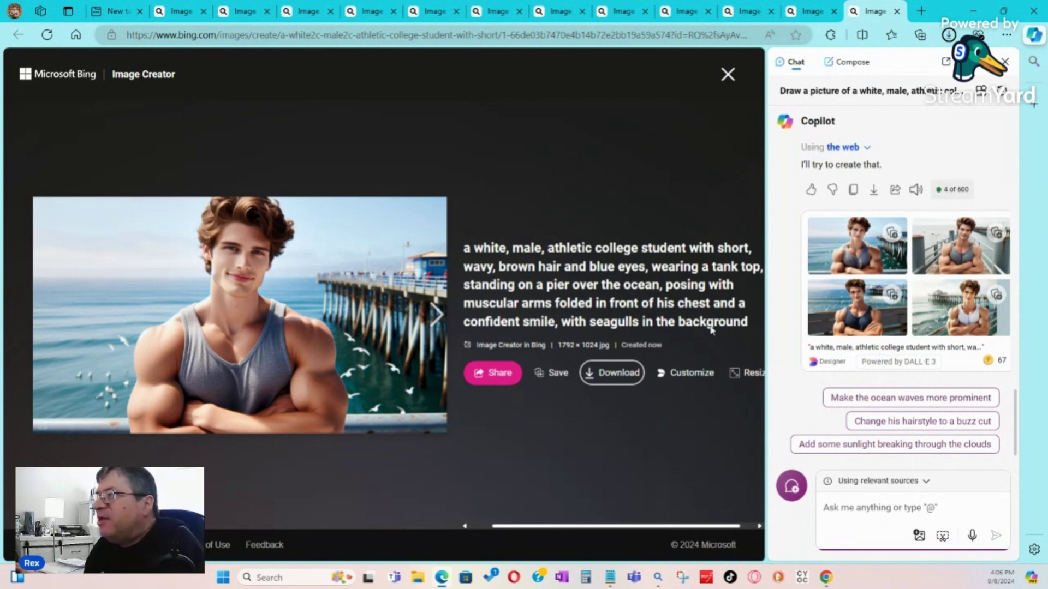
Download the second, third and fourth images of the set with seagulls in the background
click(431, 316)
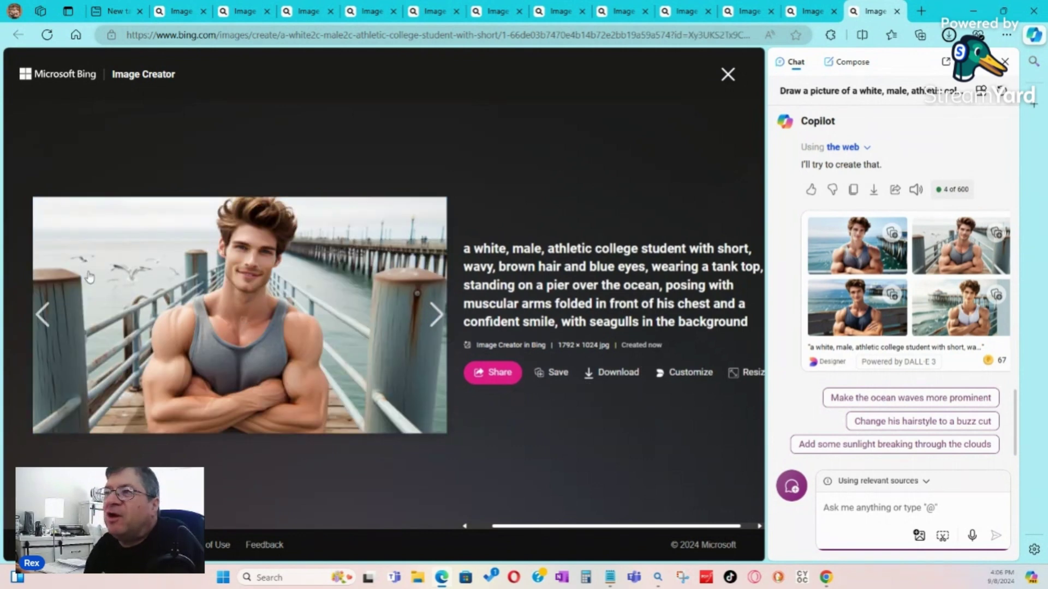
click(619, 376)
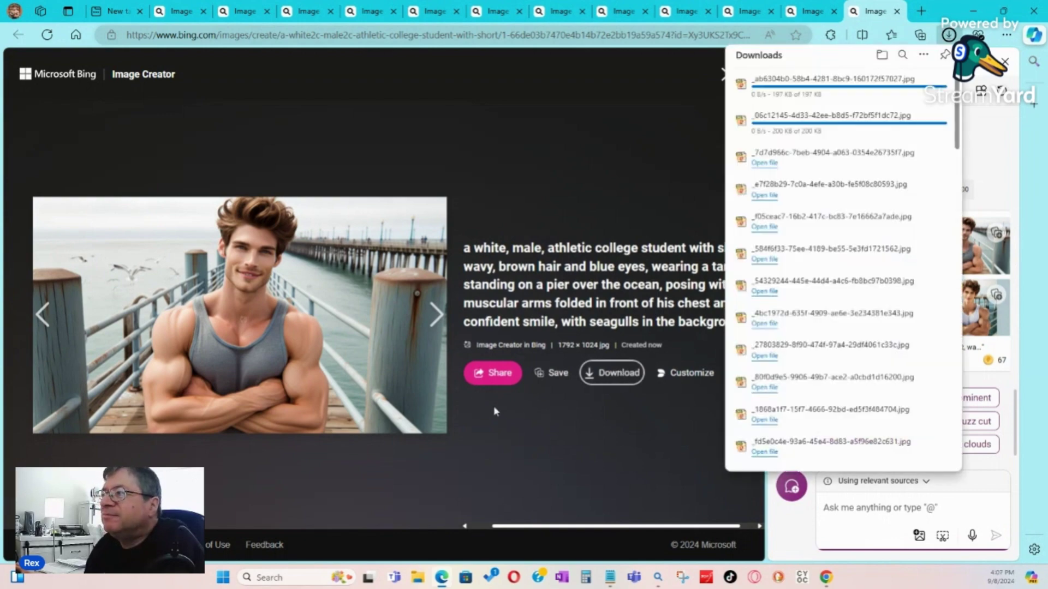
click(429, 317)
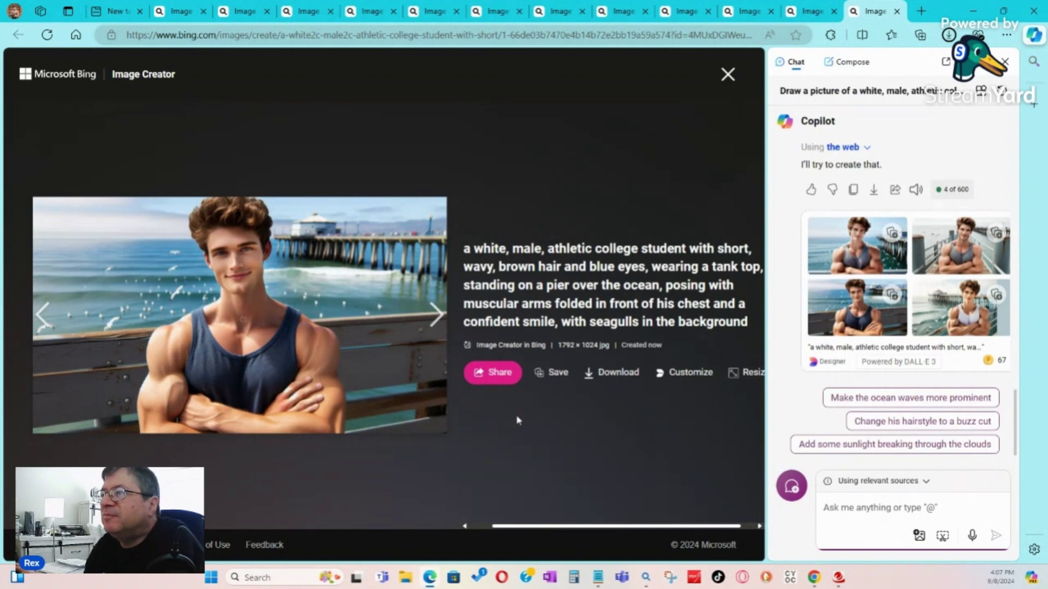
click(626, 377)
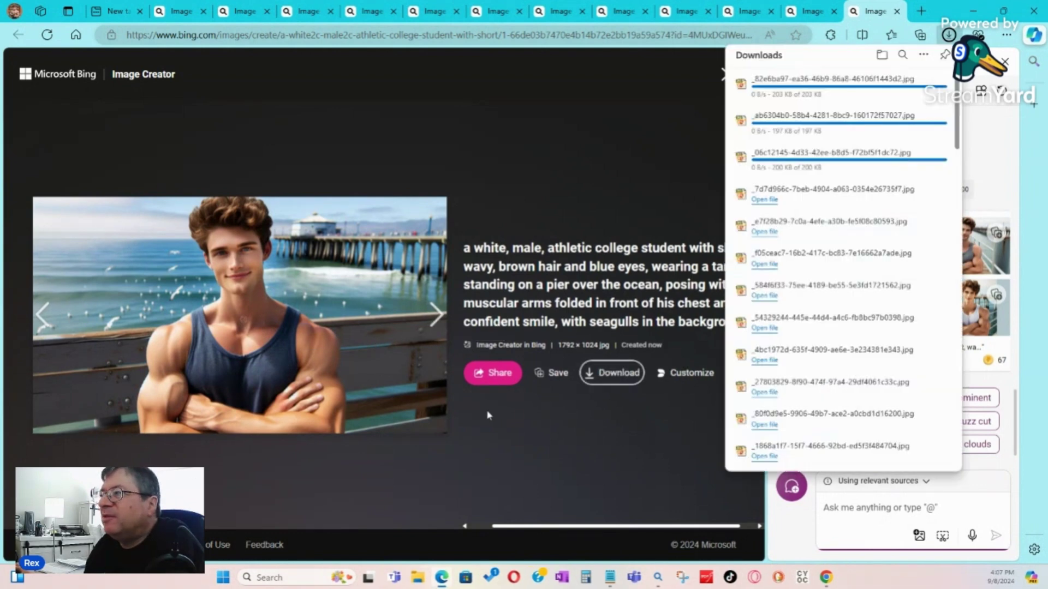
click(430, 321)
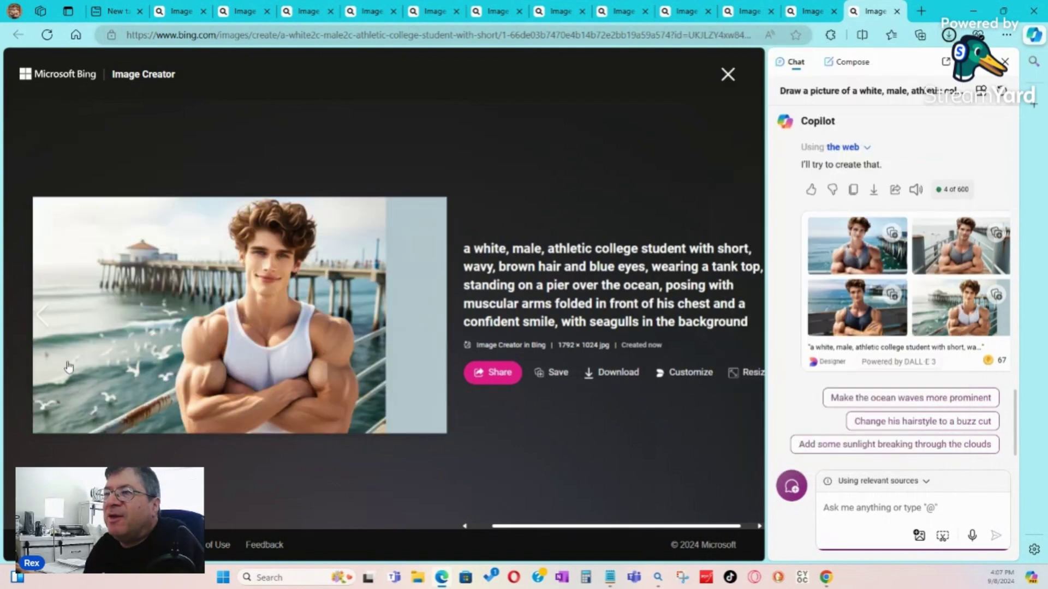
click(621, 377)
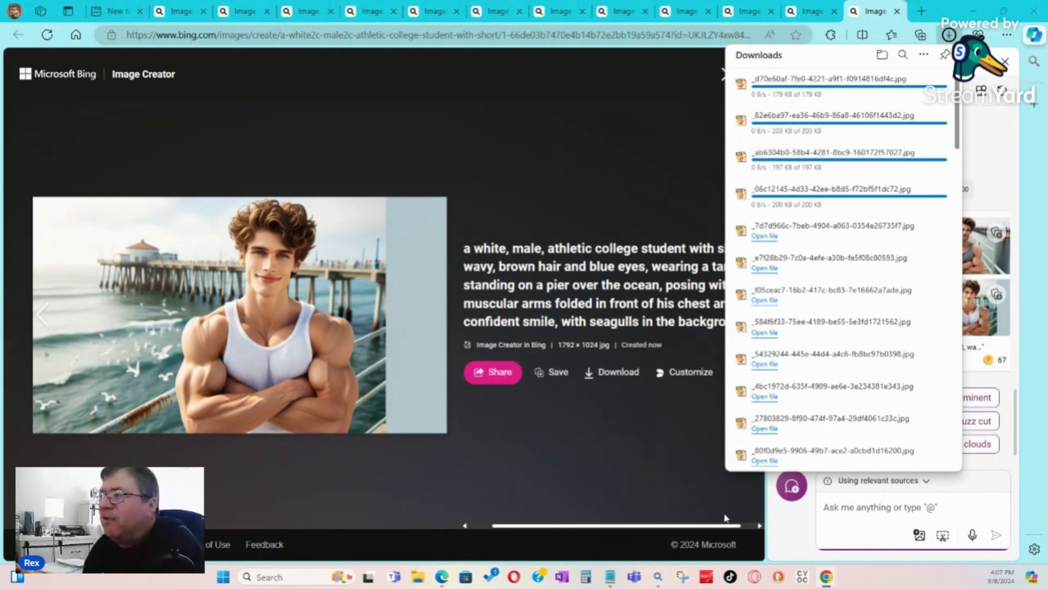
Ask Copilot "can you make his tank top red?" to generate a new set of images
click(885, 514)
text(c)
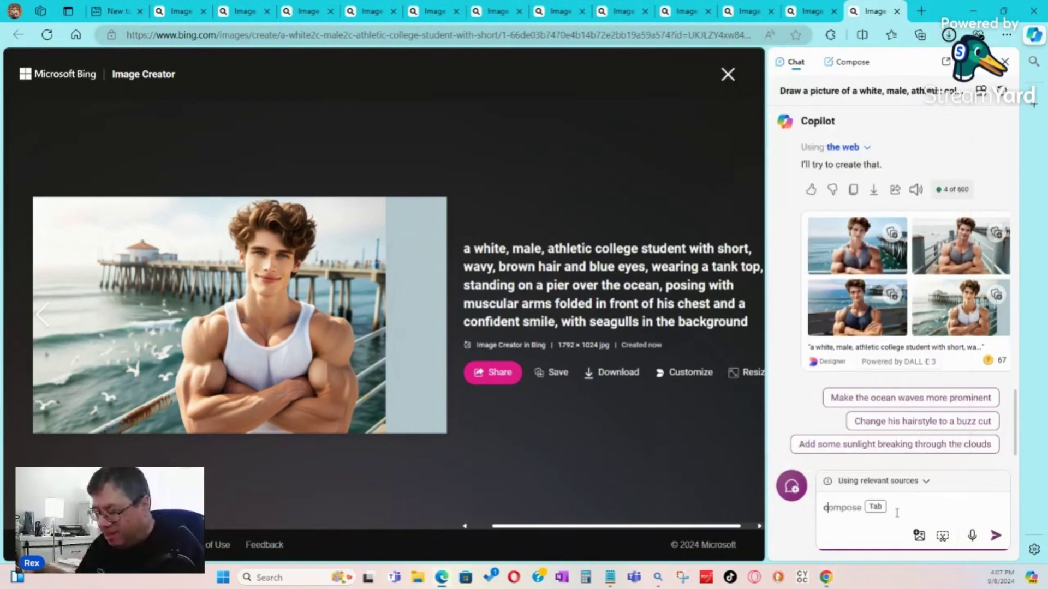
text(an you mak)
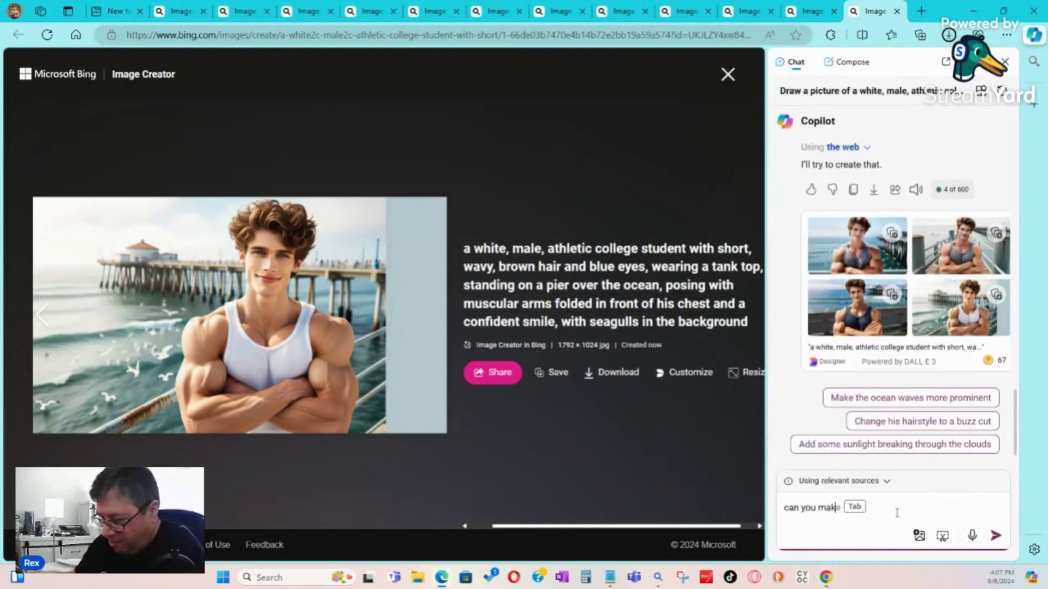
text(e his tan)
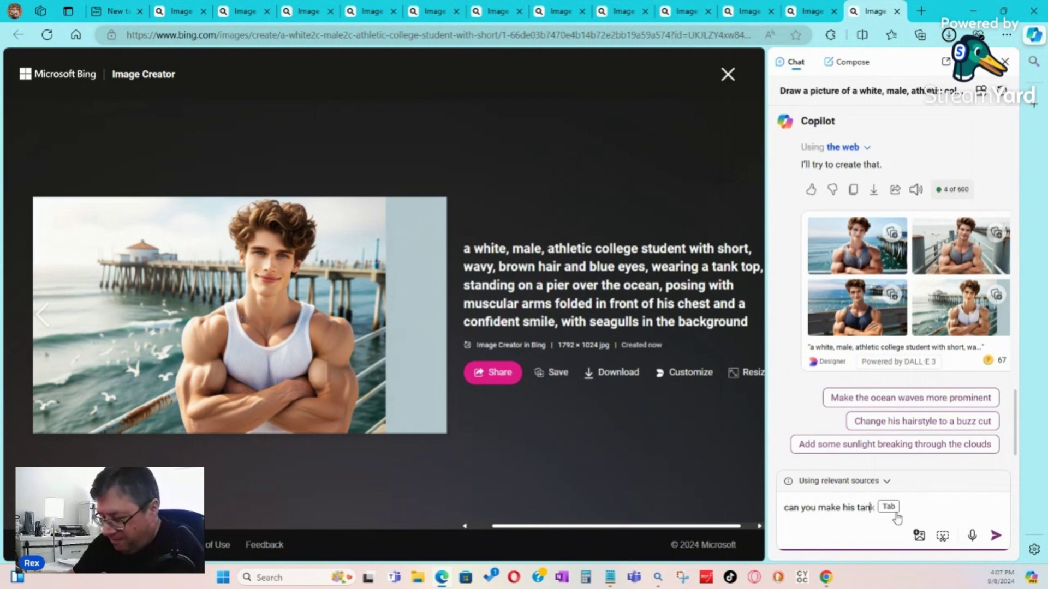
text(k top red)
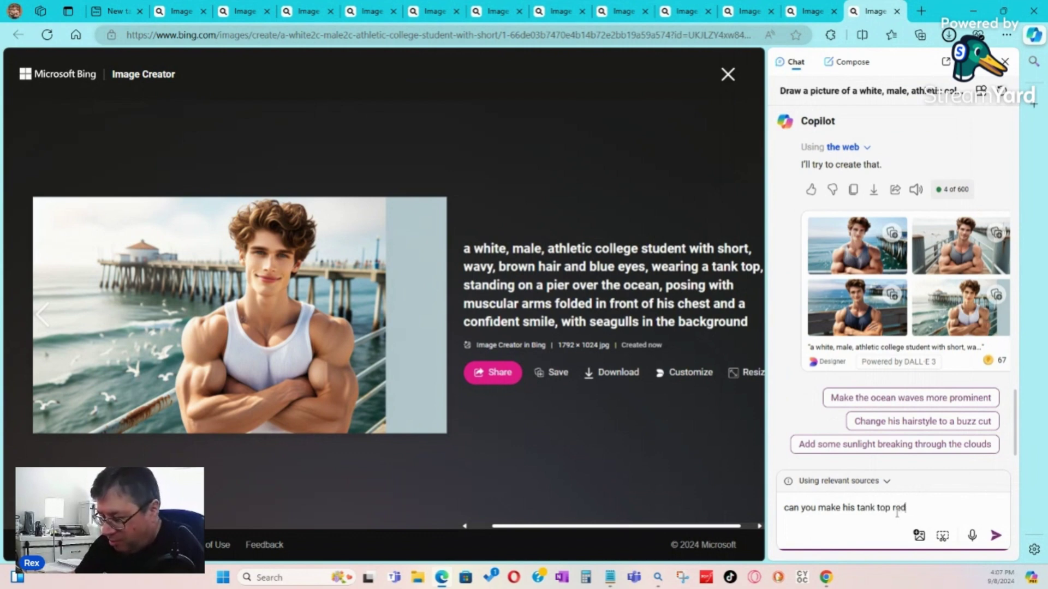
text(?)
key(Return)
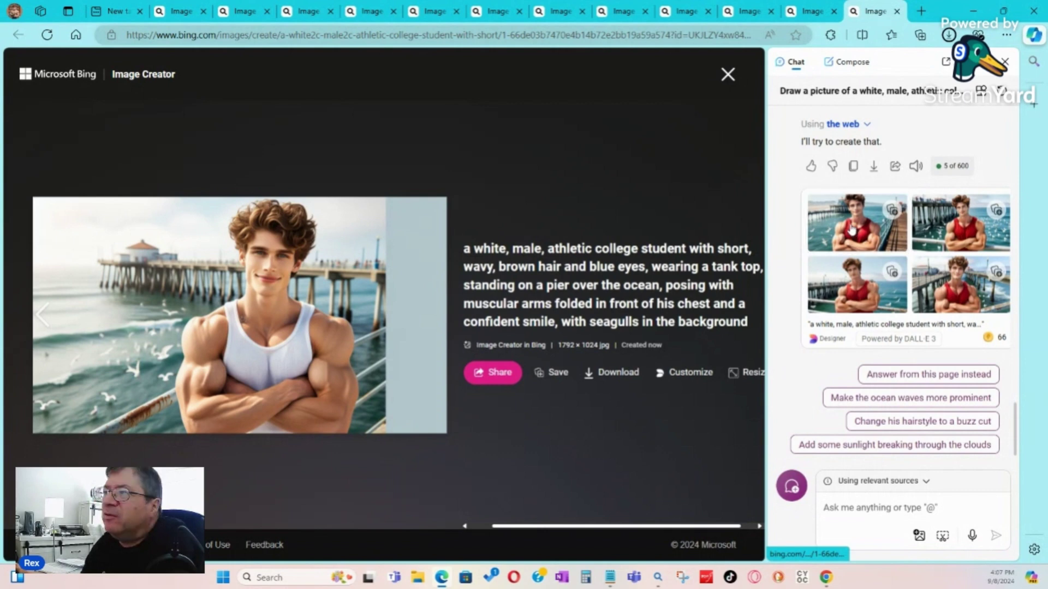
Open the red tank top image set and download all four images one after another
click(851, 230)
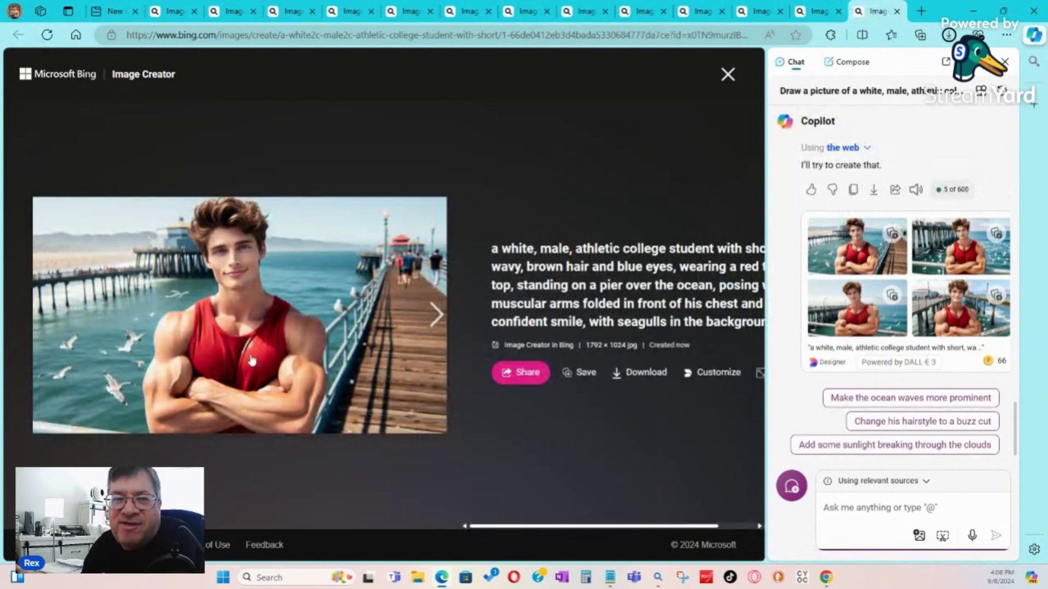
click(643, 373)
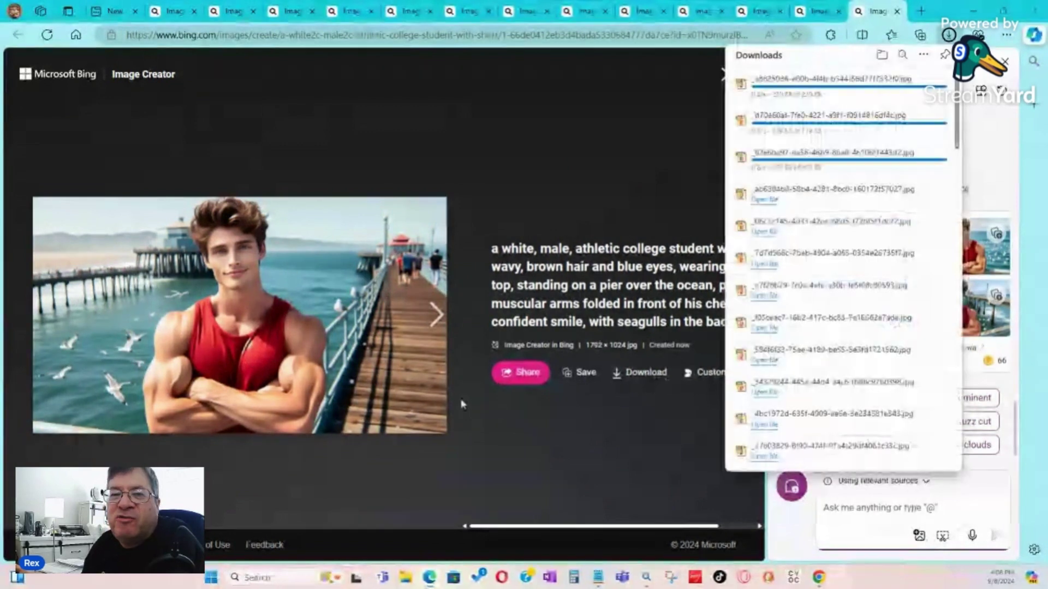
click(429, 316)
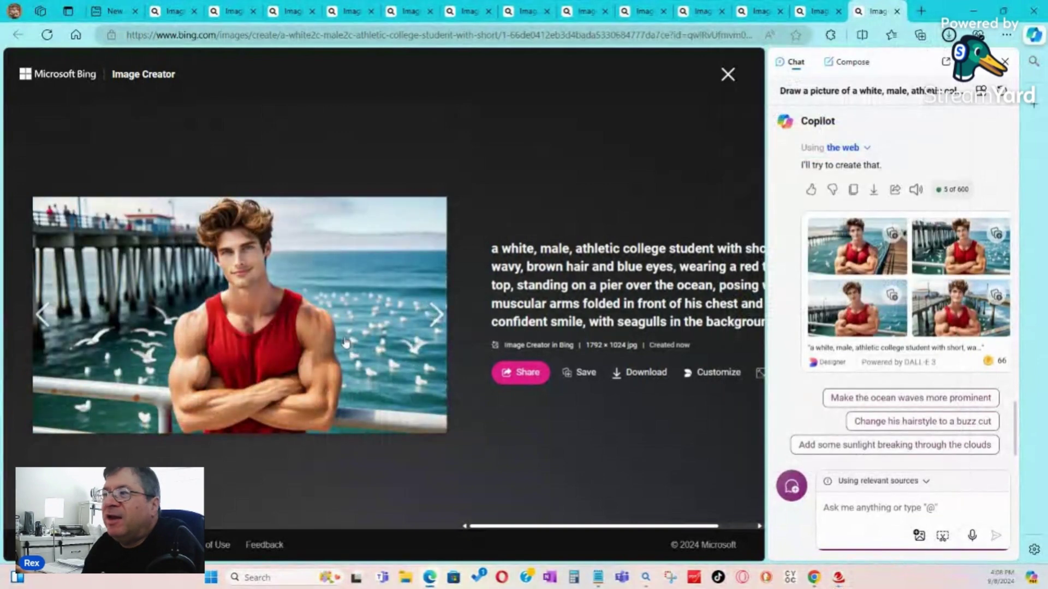
click(645, 374)
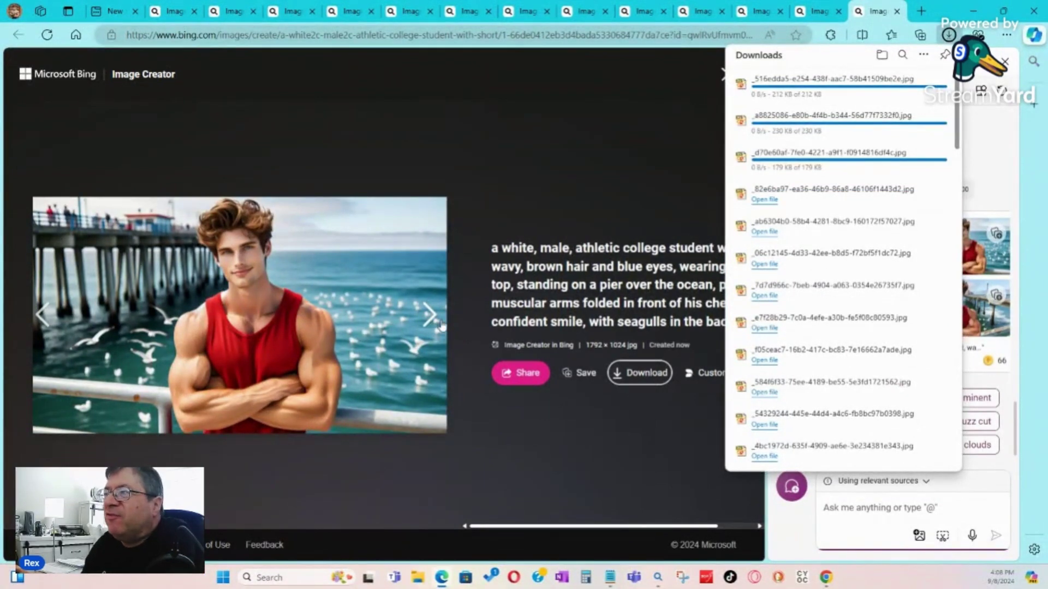
click(429, 317)
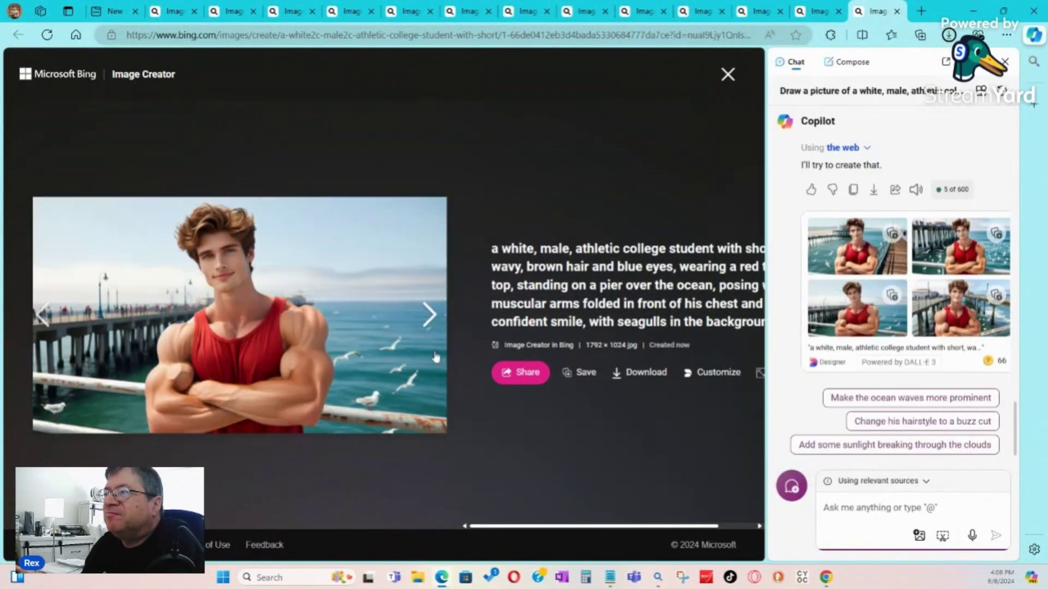
click(652, 379)
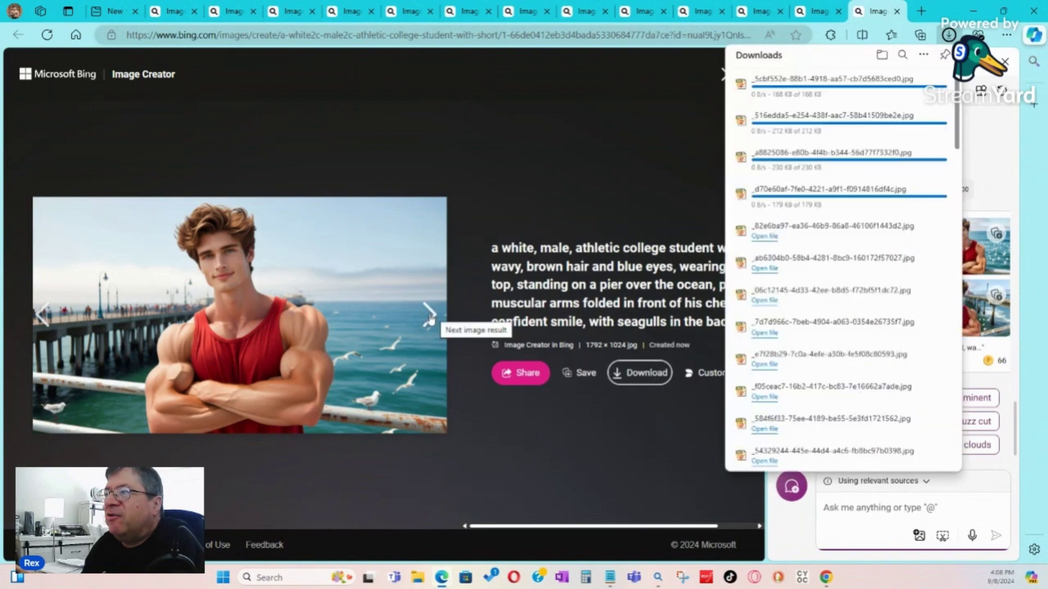
click(429, 316)
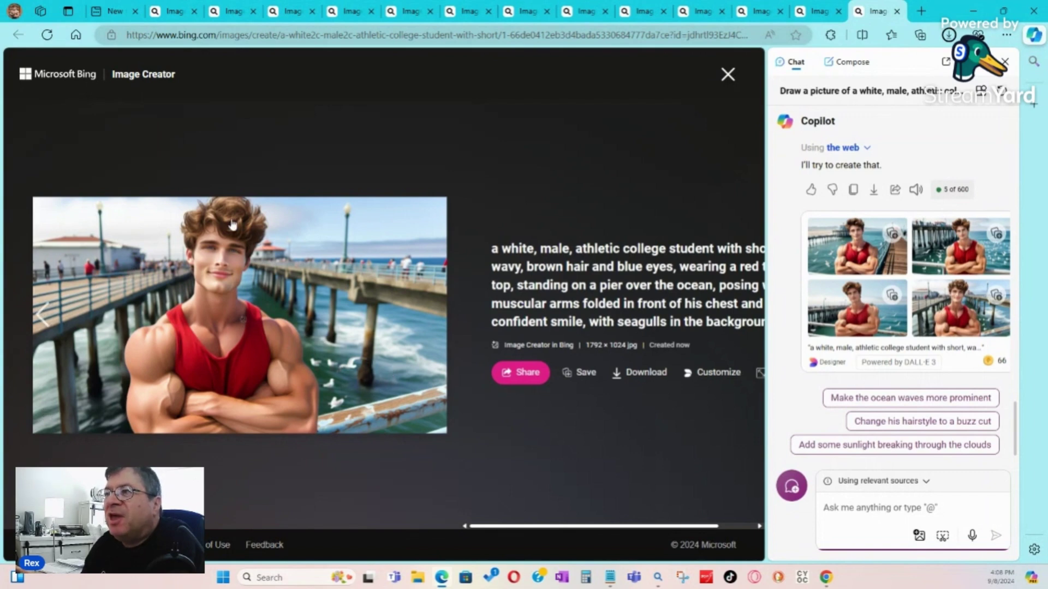
click(653, 373)
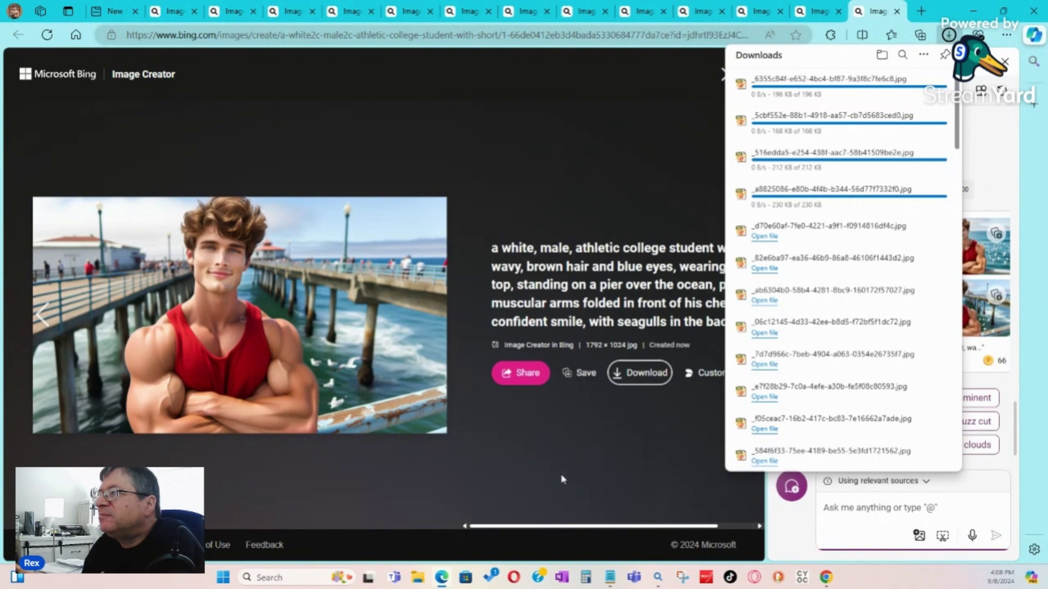
Examine the full prompt text beside the fourth red tank top image, including its clothing and background wording
drag(540, 532, 563, 531)
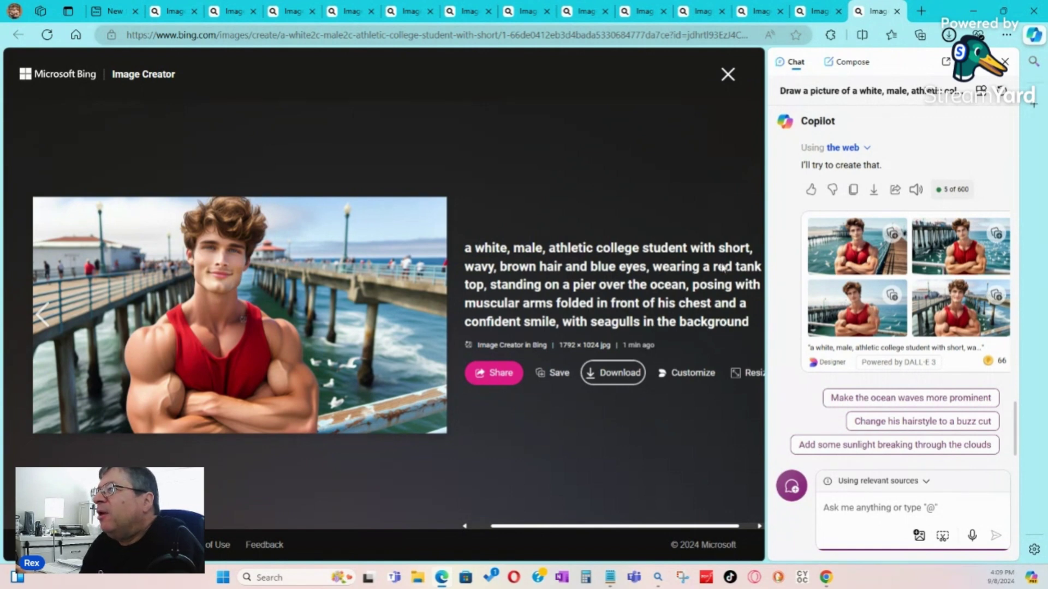
drag(670, 270, 748, 269)
click(684, 269)
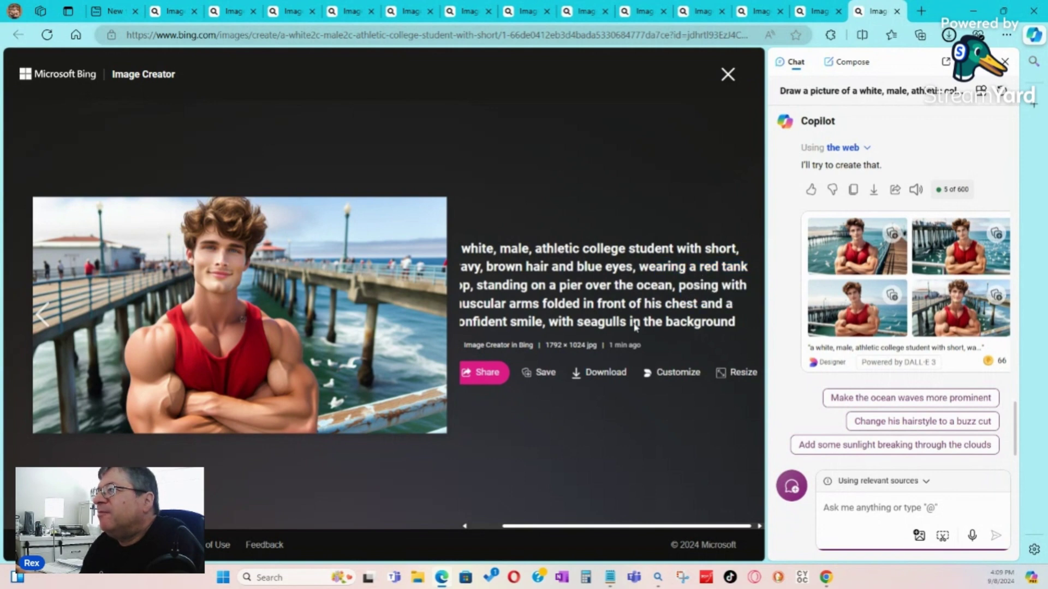
drag(566, 529, 556, 528)
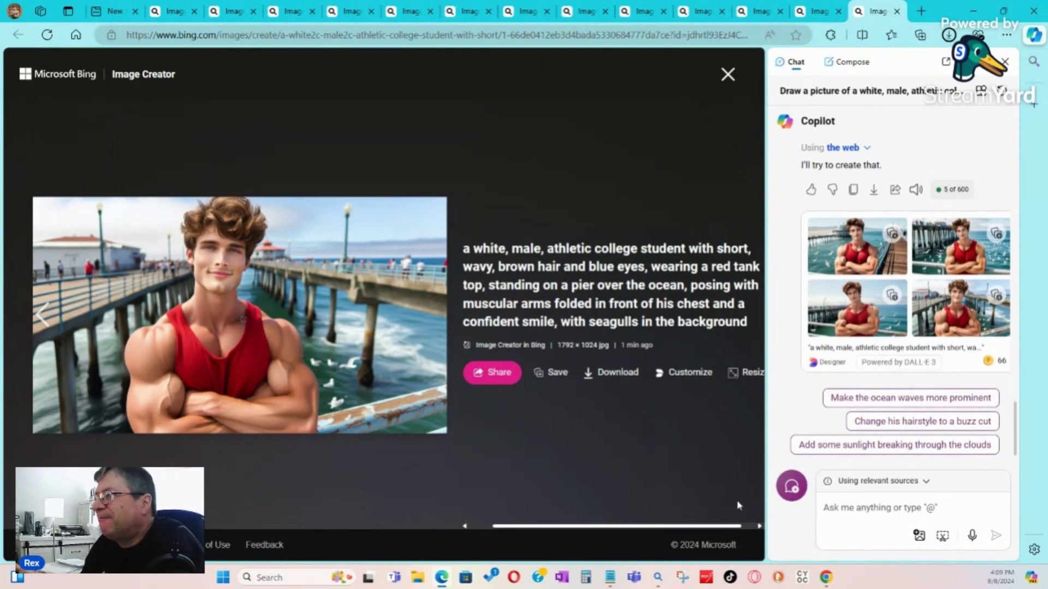
Start a new Copilot conversation topic
click(792, 487)
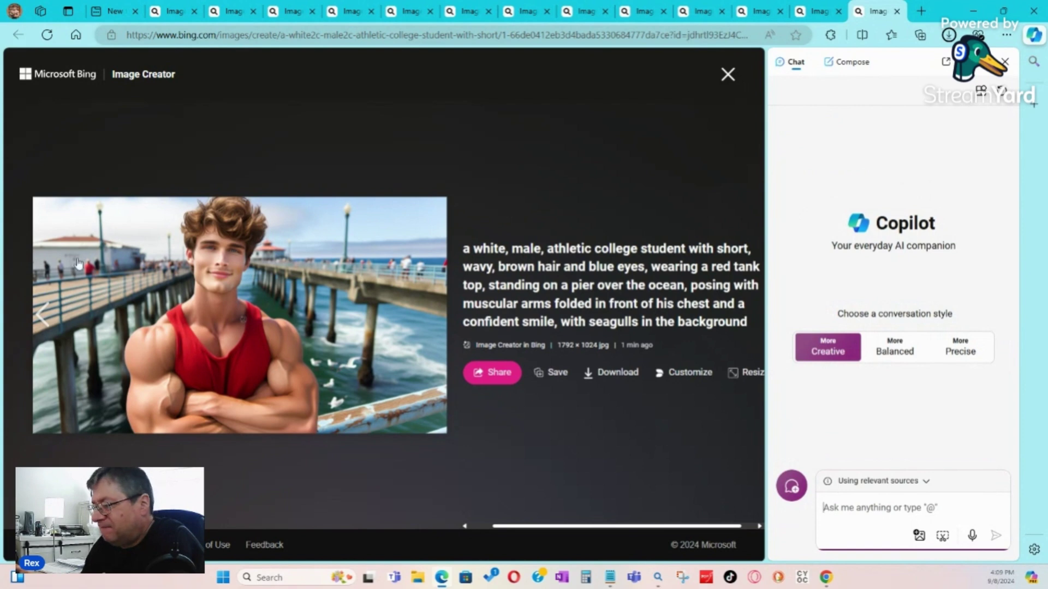
key(alt+Tab)
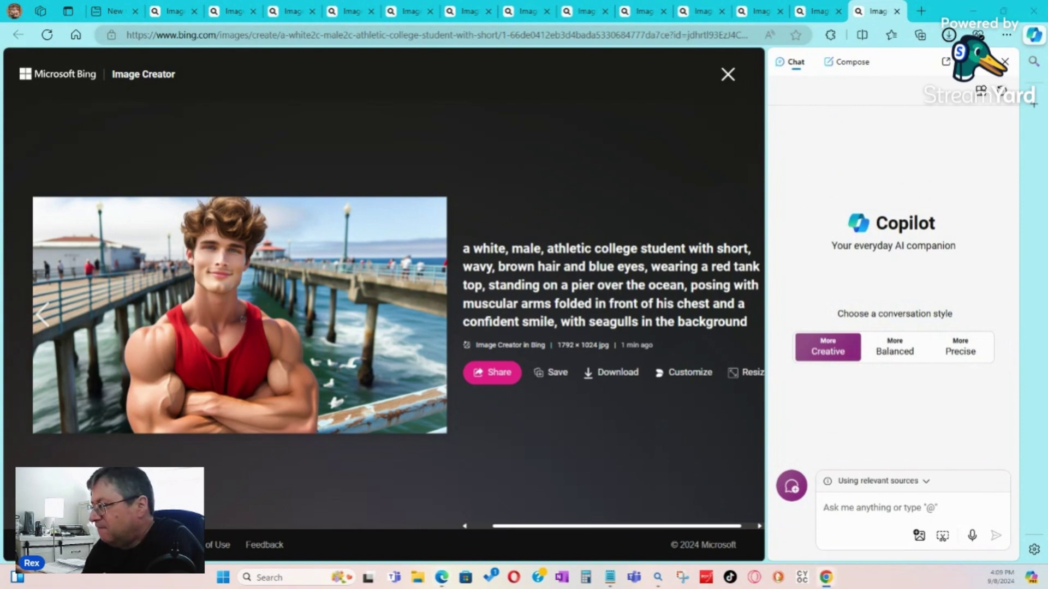